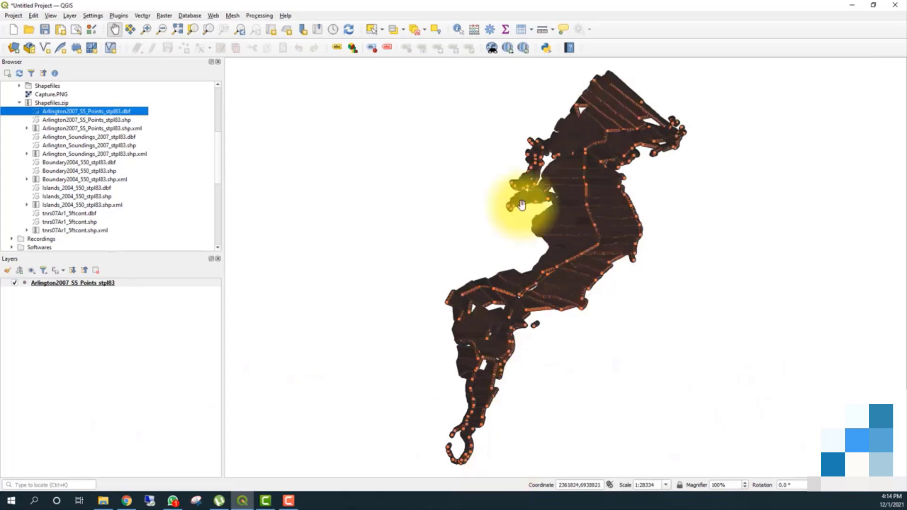
Step: Examine the spacing of the survey points in the Arlington2007_SS_Points_stpl83 layer at close range
click(147, 28)
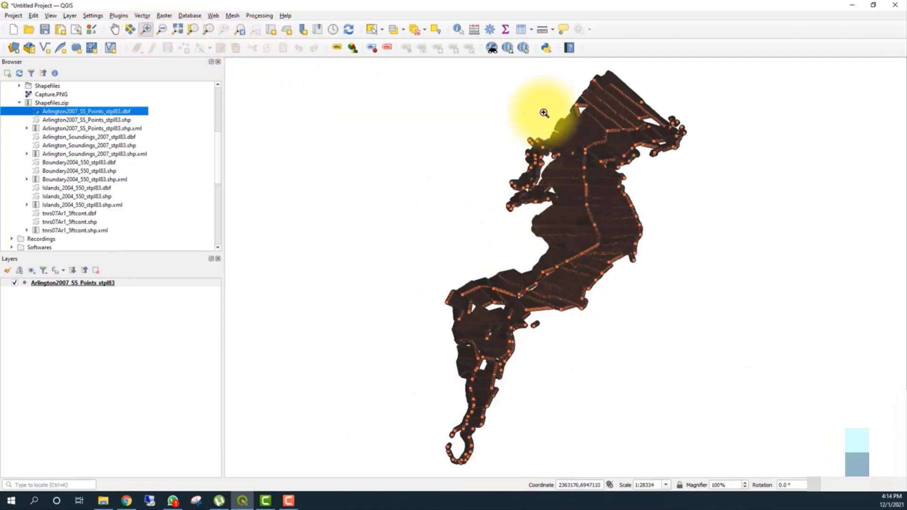
drag(541, 107, 686, 247)
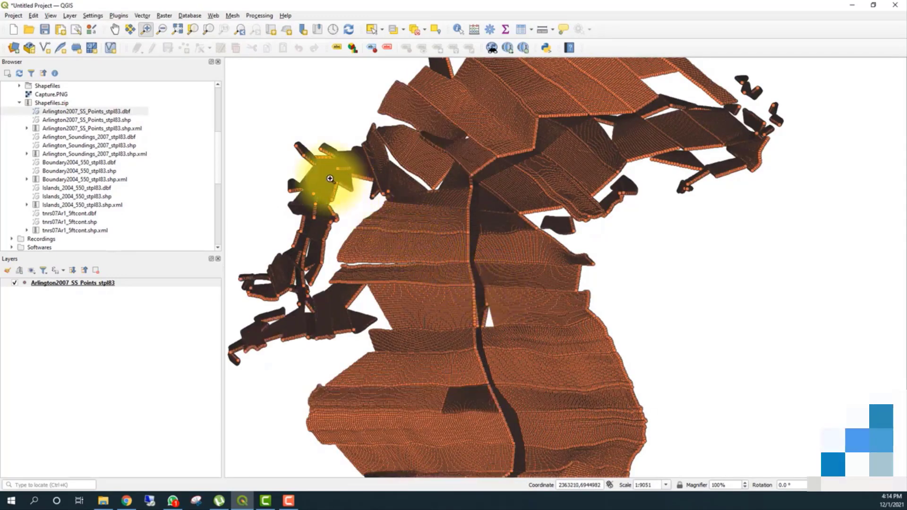
drag(313, 166, 545, 333)
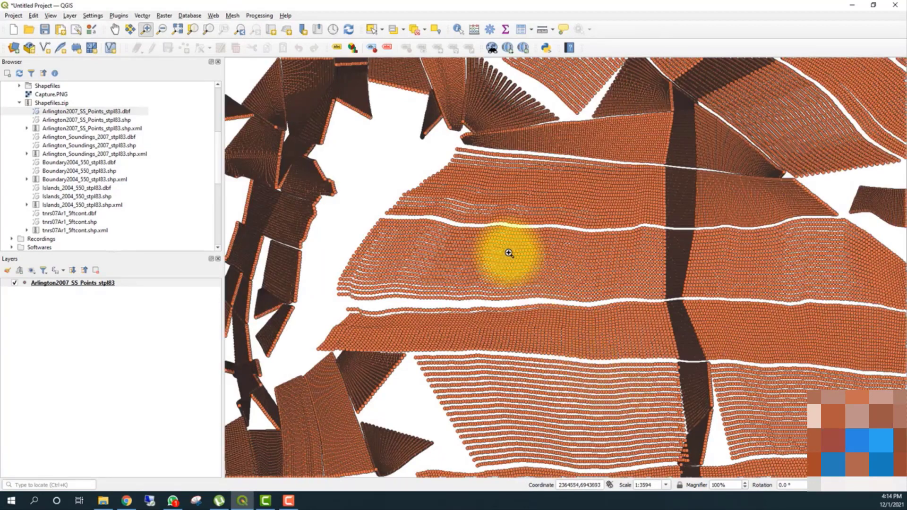
drag(479, 211, 768, 384)
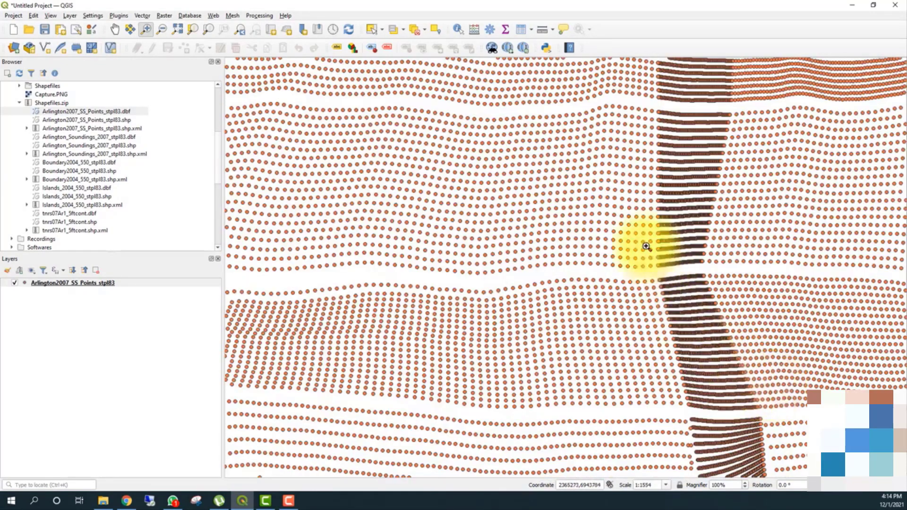
drag(644, 247, 719, 344)
drag(477, 226, 649, 343)
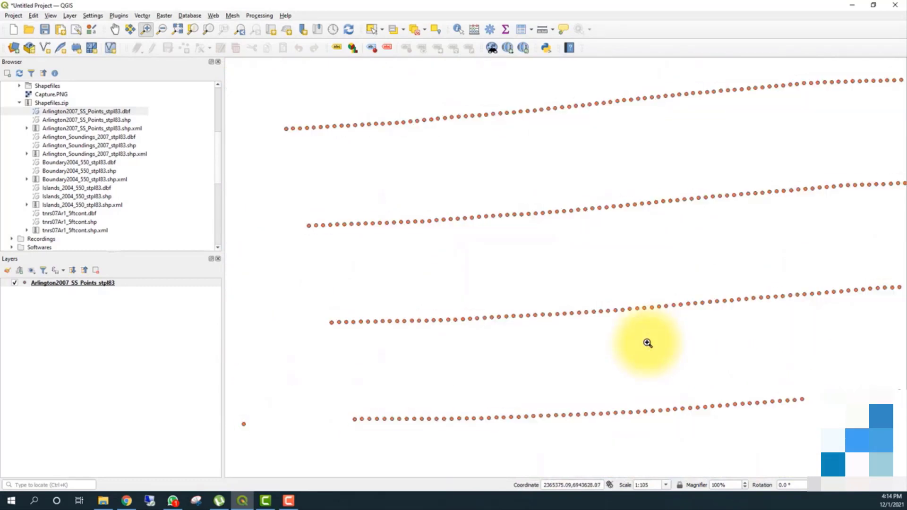
drag(439, 283, 524, 339)
scroll(525, 338, down, 9)
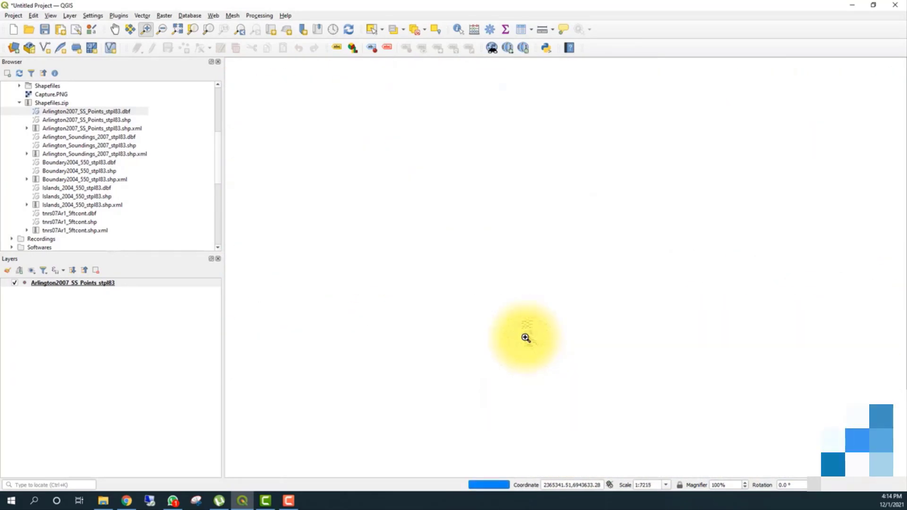
scroll(526, 338, up, 5)
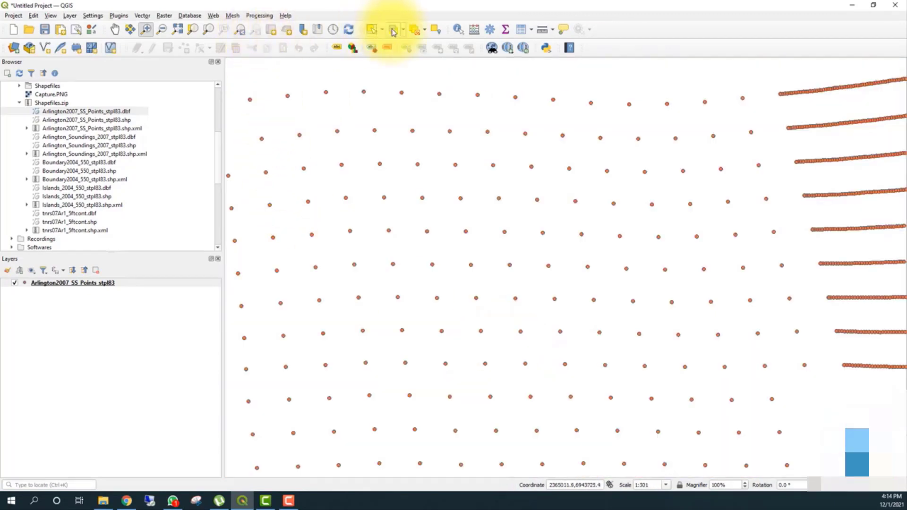
Step: Identify a single survey point to read its elevation and other attributes, and close the results
click(458, 31)
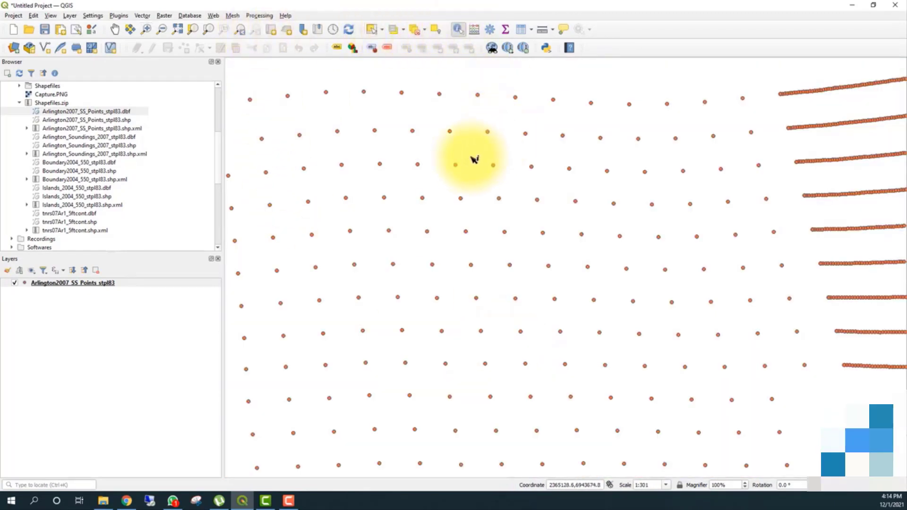
click(457, 166)
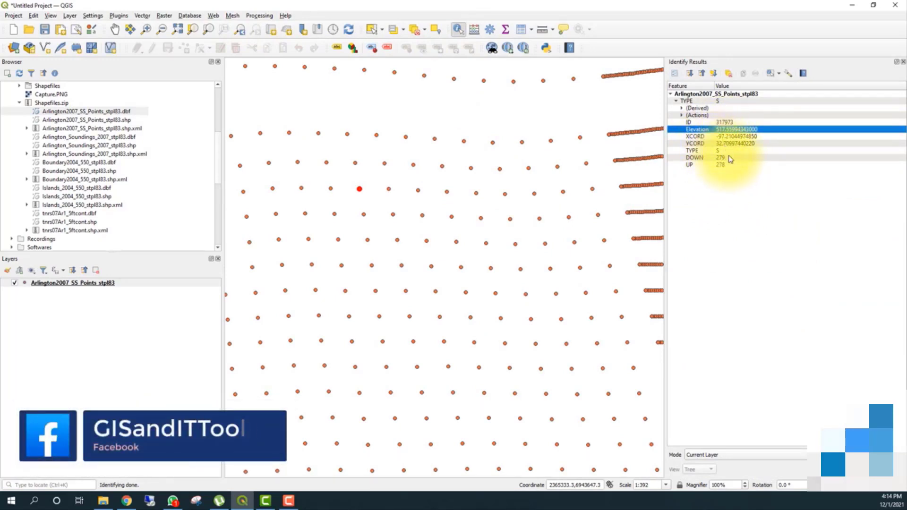
click(126, 501)
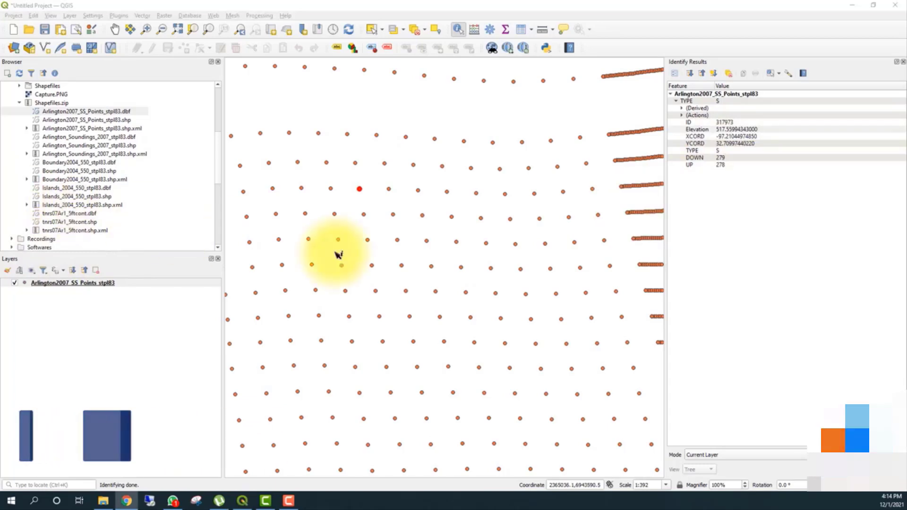
click(903, 61)
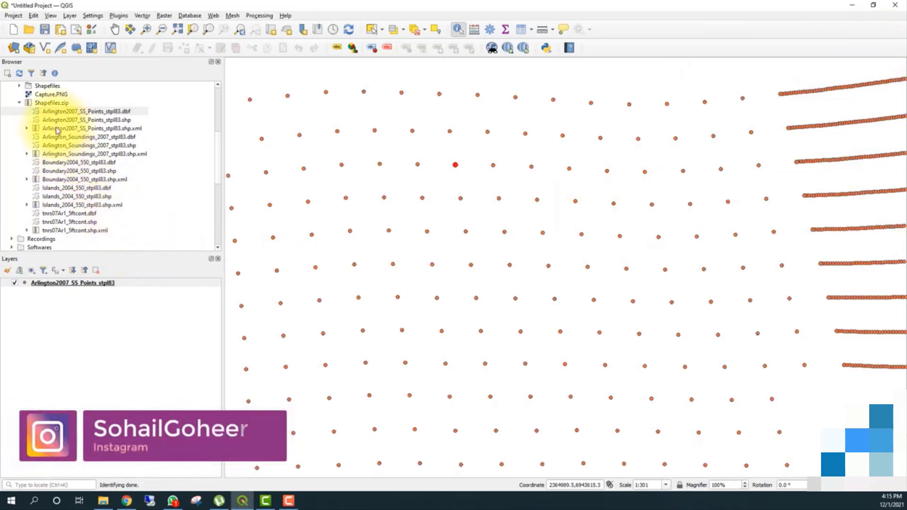
Step: Add the Boundary2004_550_stpl83 shapefile beneath the points layer and fit the map to its extent
drag(105, 171, 101, 392)
drag(80, 282, 81, 312)
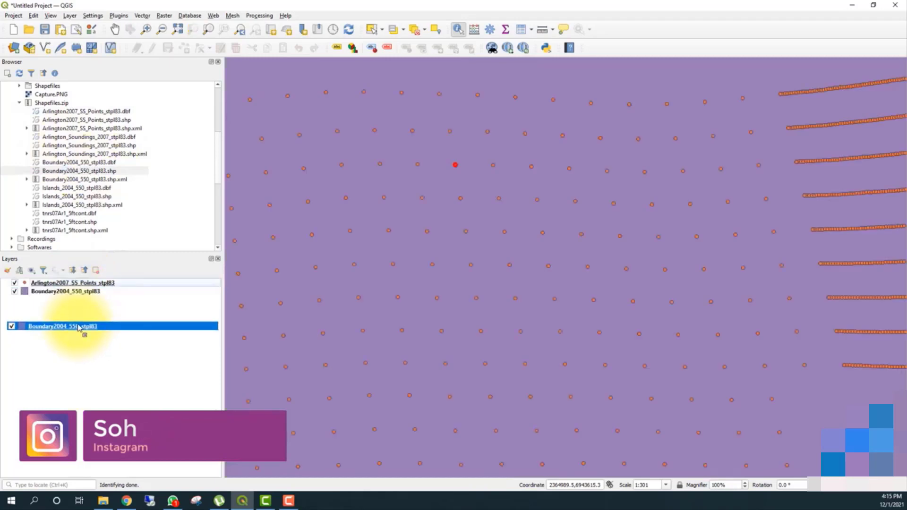
right_click(80, 292)
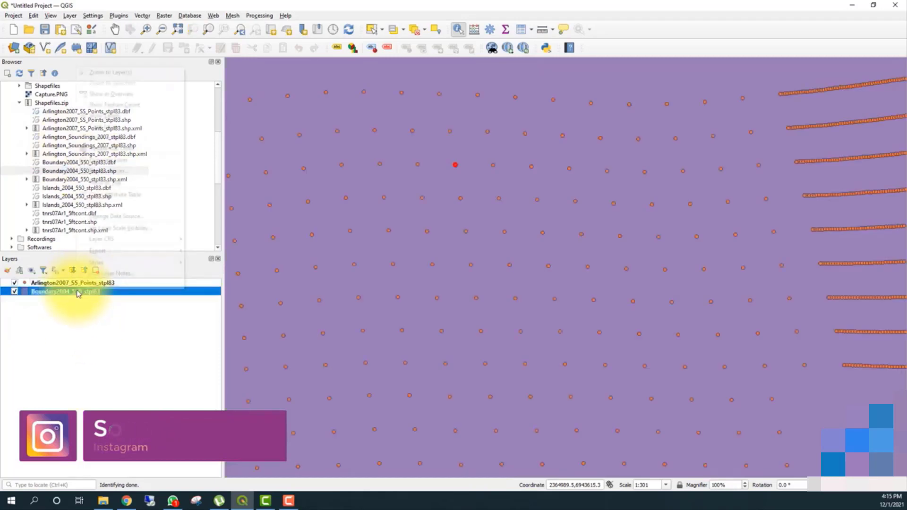
click(127, 77)
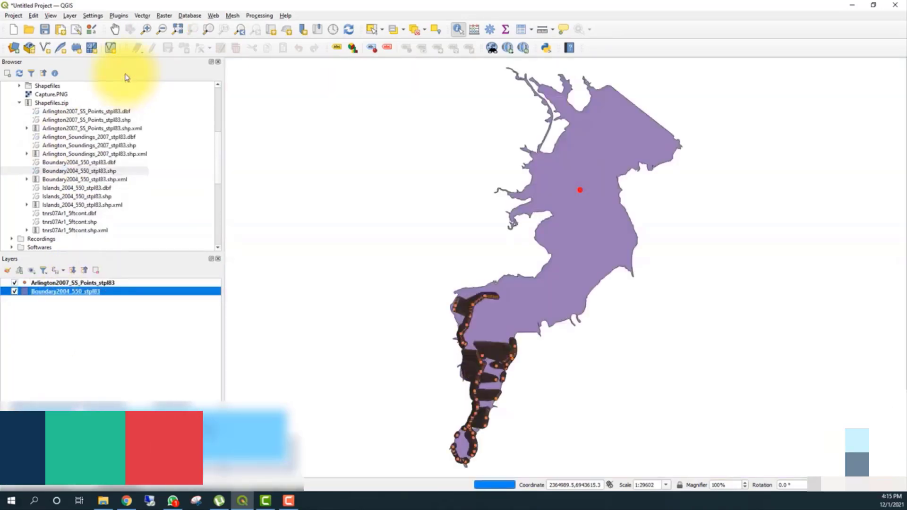
click(431, 260)
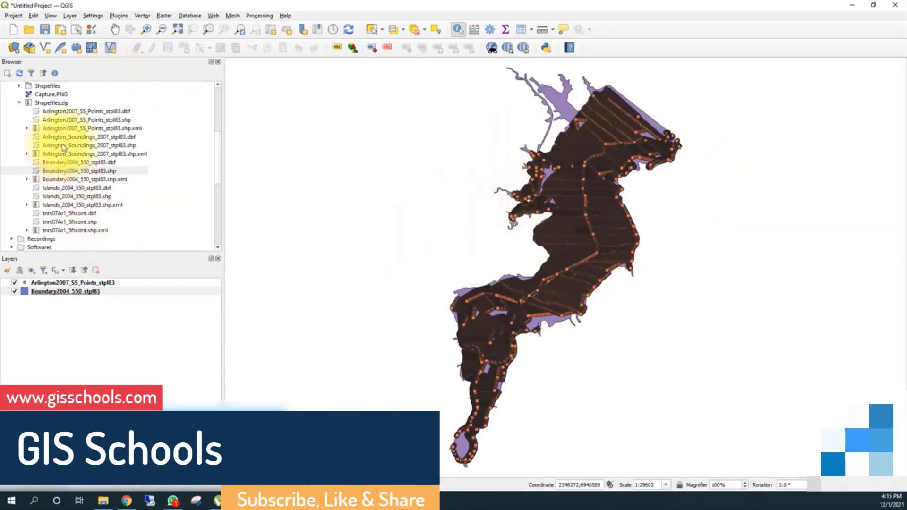
click(115, 29)
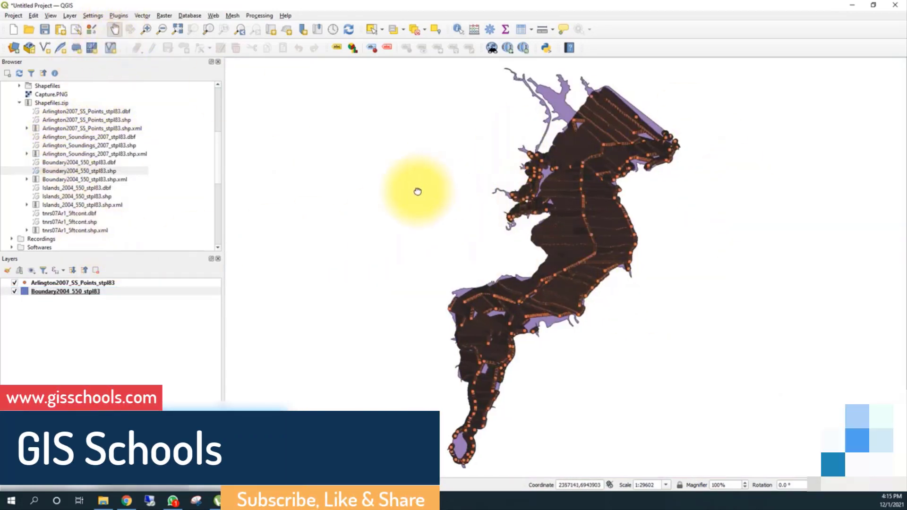
drag(416, 192, 377, 191)
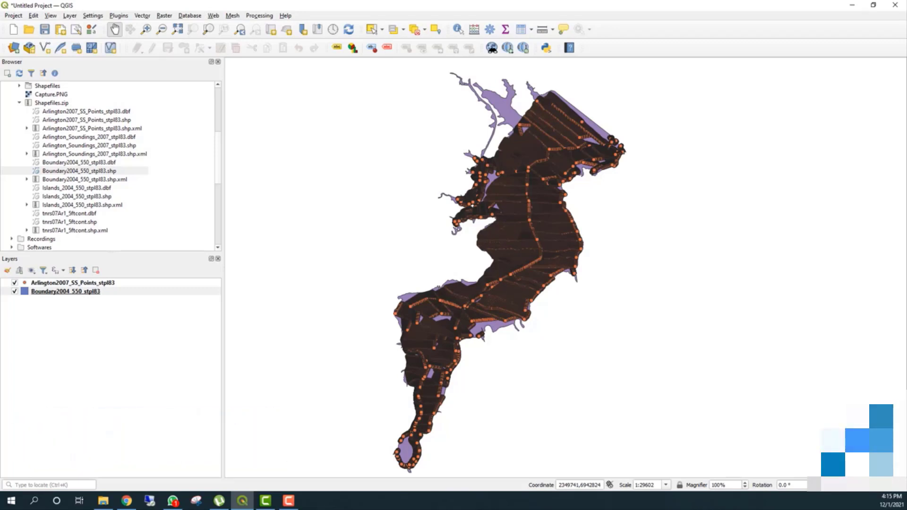
Step: Add the Google Satellite basemap as the lowest layer, dismissing the coordinate transformation choice
drag(217, 159, 219, 226)
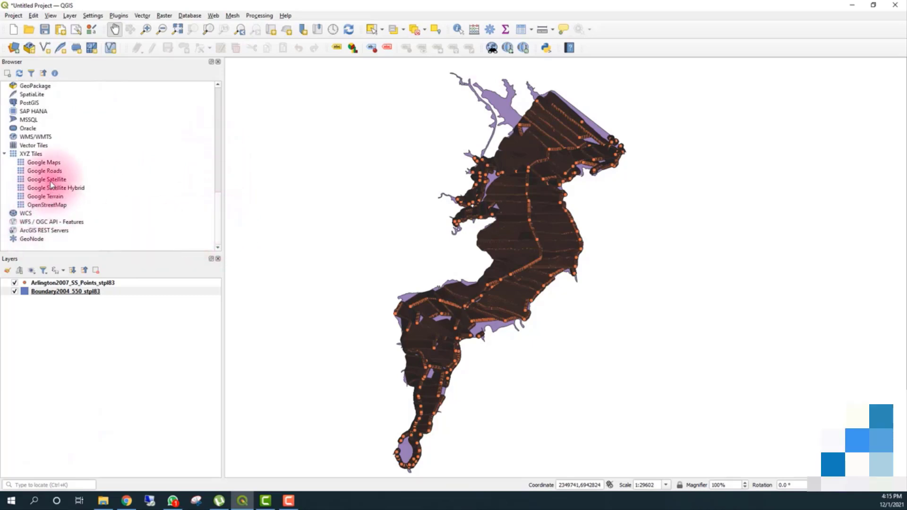
drag(51, 184, 63, 318)
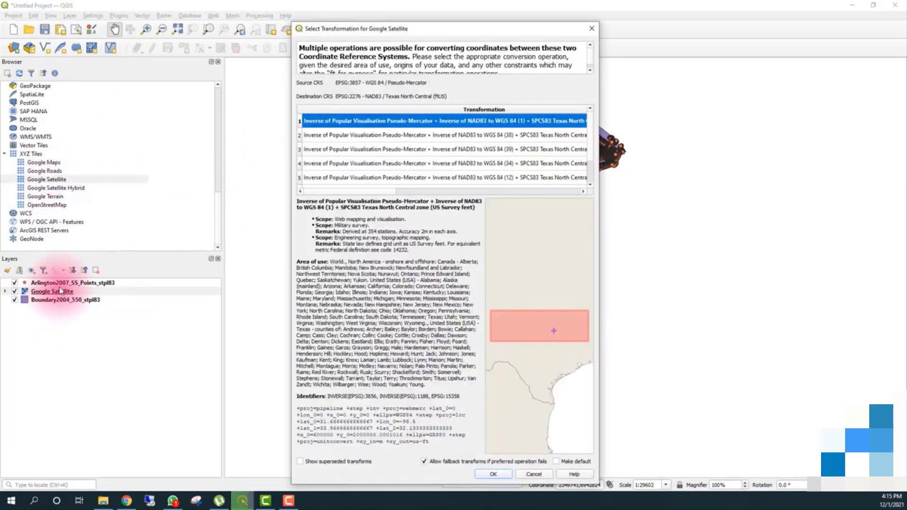
click(541, 474)
drag(57, 295, 56, 327)
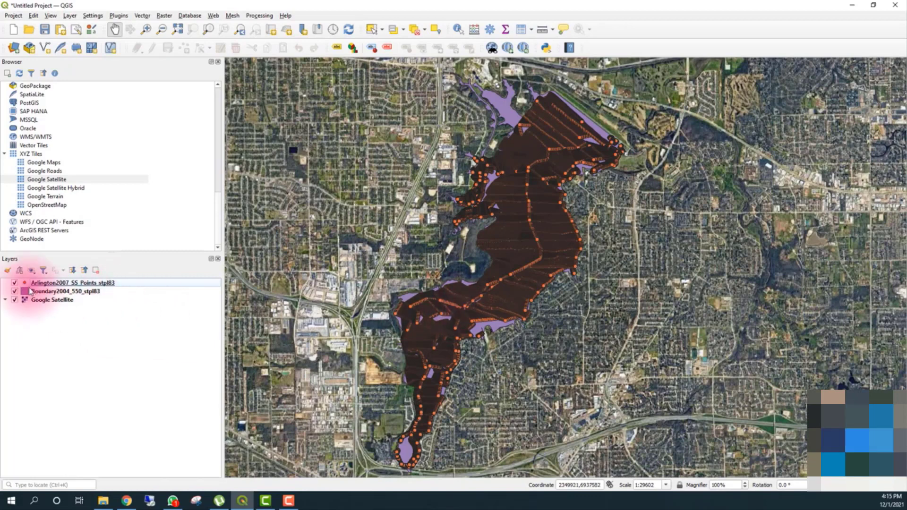
Step: Check the lake on the satellite imagery alone, and return to the boundary and points layers with Google Satellite hidden
click(15, 283)
click(15, 292)
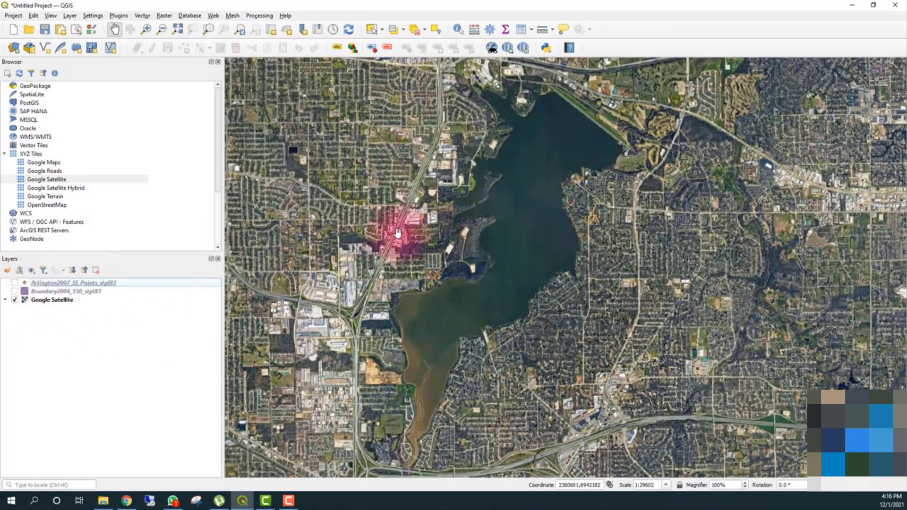
click(14, 299)
click(15, 291)
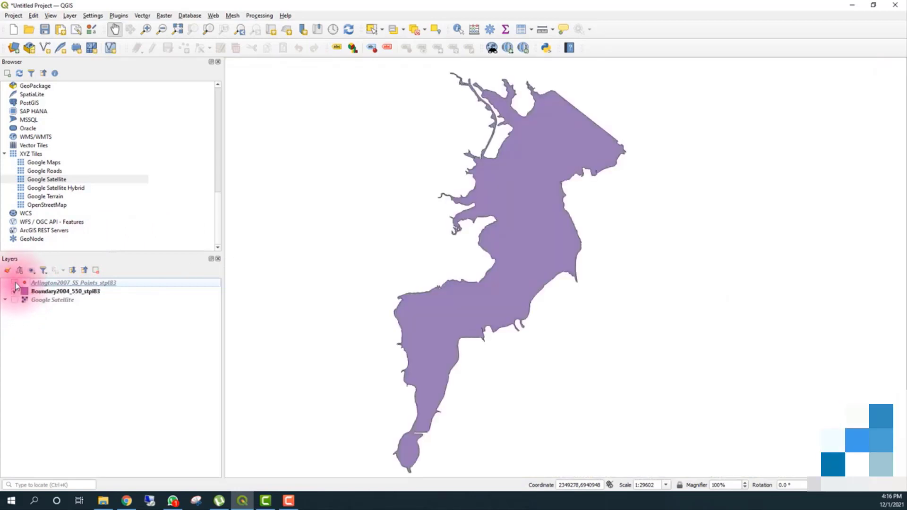
click(15, 283)
Step: Add the Islands_2004_550_stpl83 shapefile on top and show only it over the Google Satellite imagery
drag(219, 216, 218, 154)
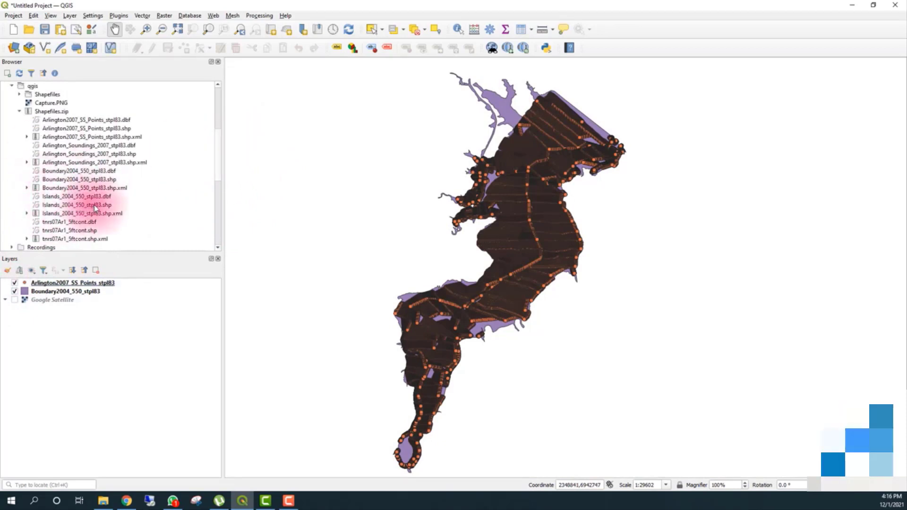
drag(95, 207, 86, 376)
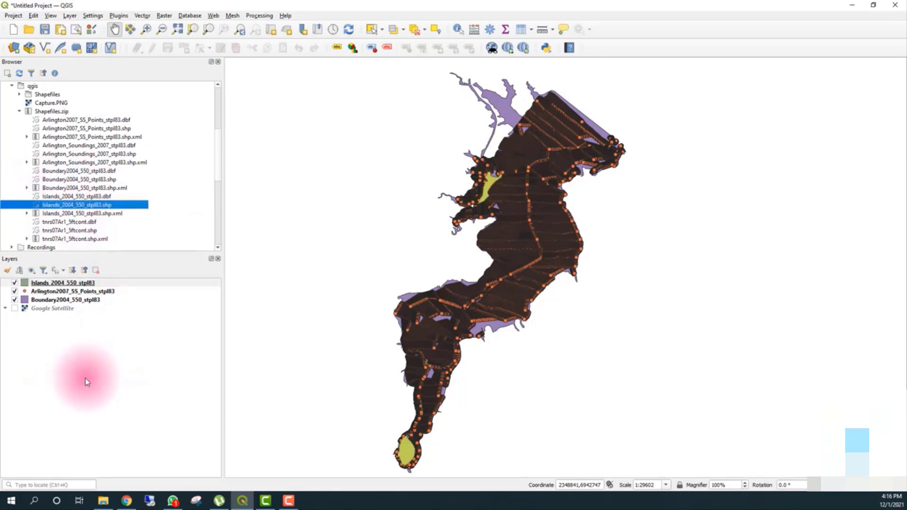
click(14, 292)
click(15, 300)
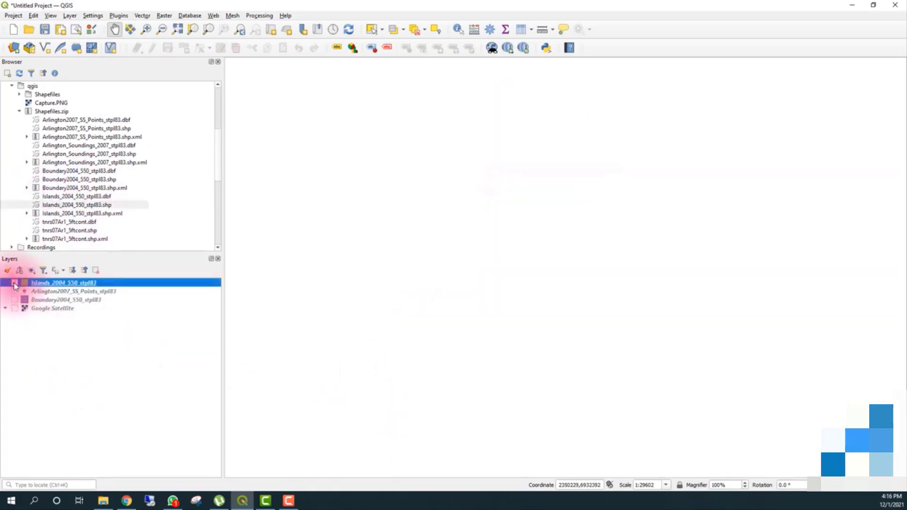
click(15, 308)
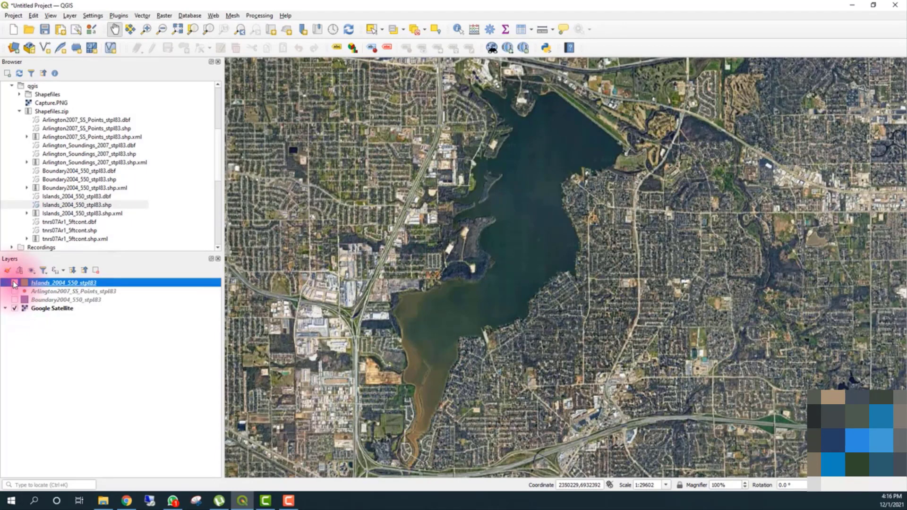
click(14, 283)
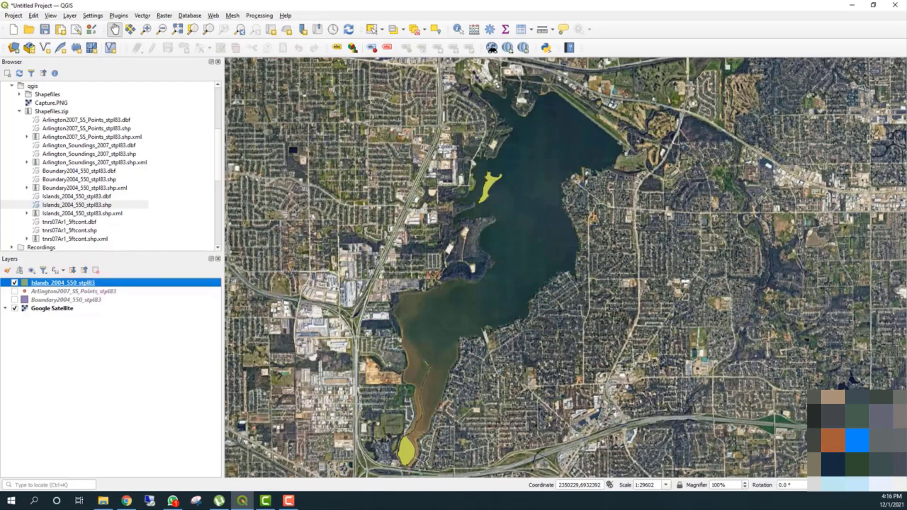
Step: Hide Google Satellite and show the Boundary2004_550_stpl83 layer under the islands, keeping the points layer hidden
click(28, 226)
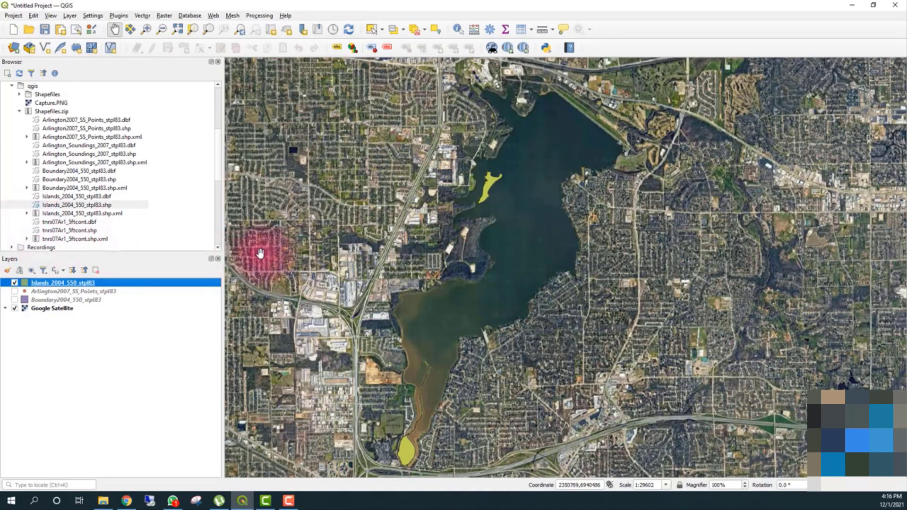
click(15, 308)
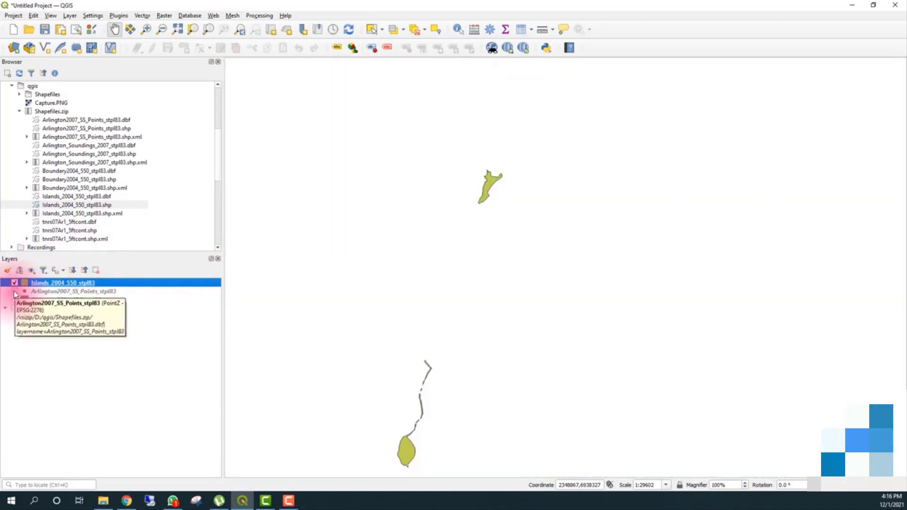
click(14, 292)
click(15, 300)
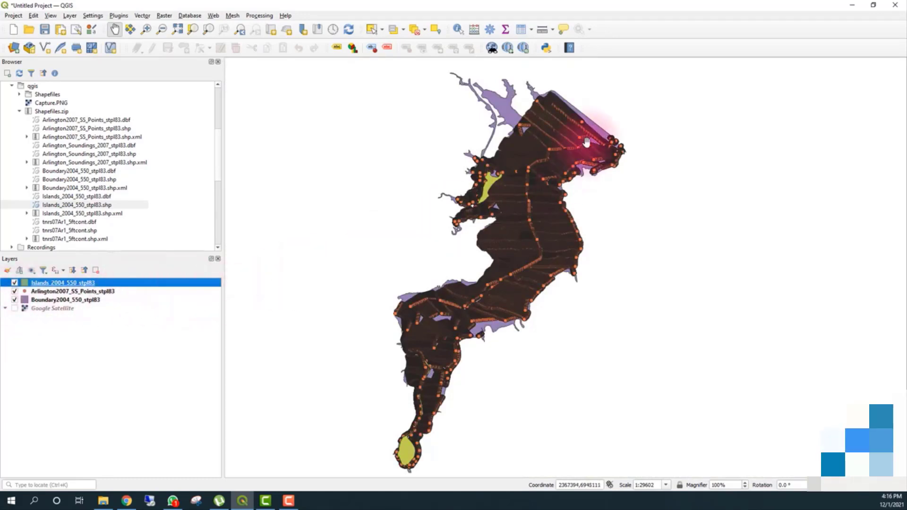
click(14, 292)
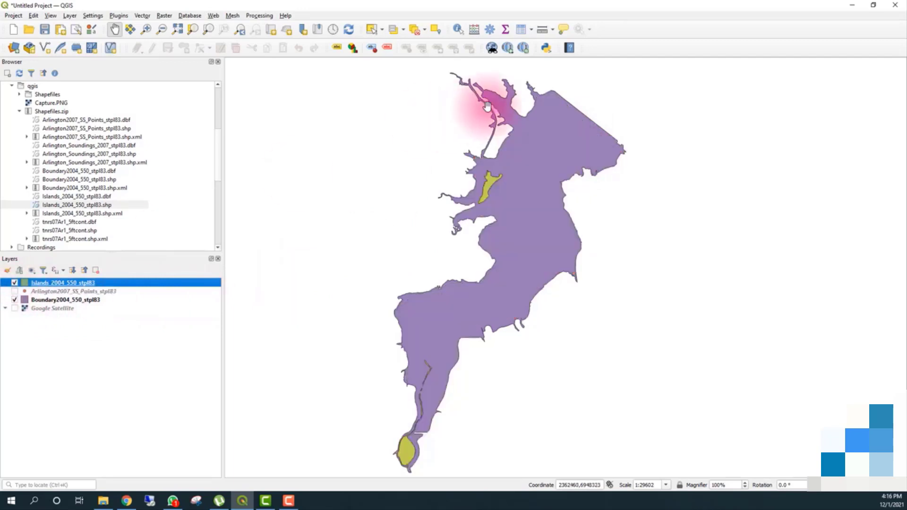
Step: Search the processing algorithms for "inter" and choose TIN interpolation
click(260, 15)
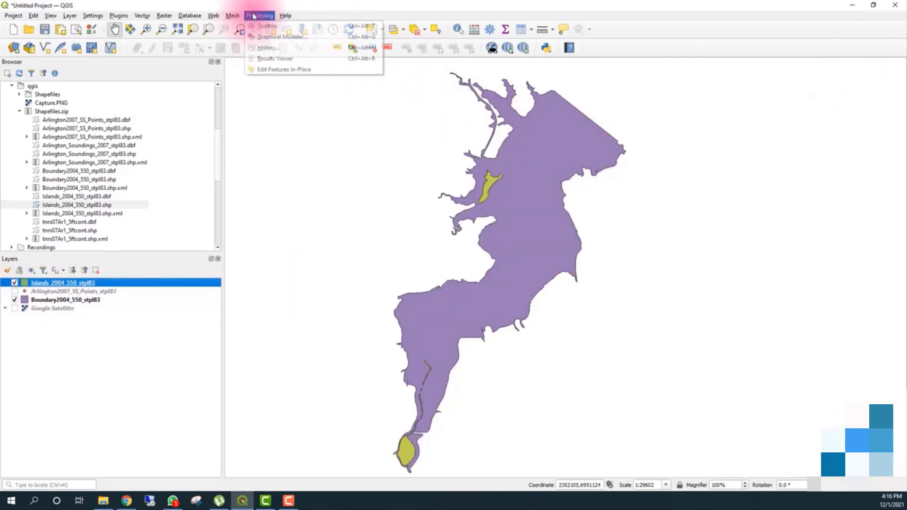
click(267, 27)
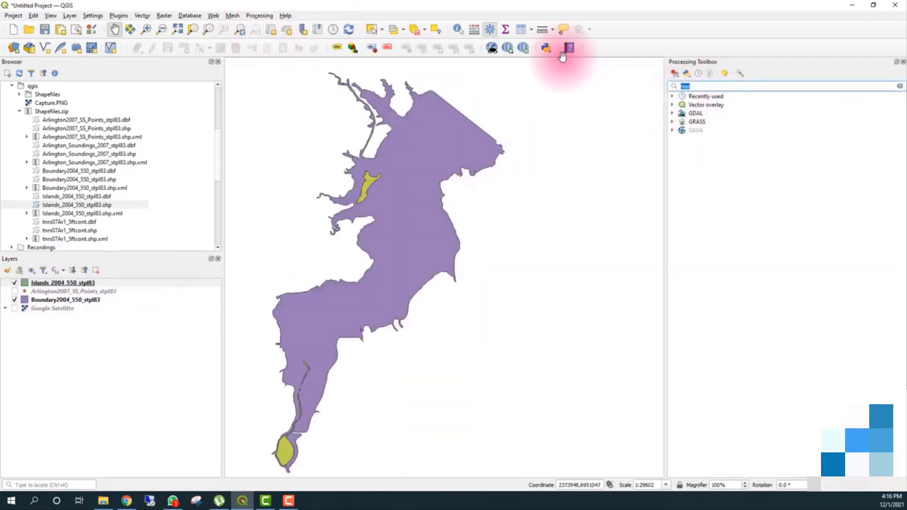
text(inter)
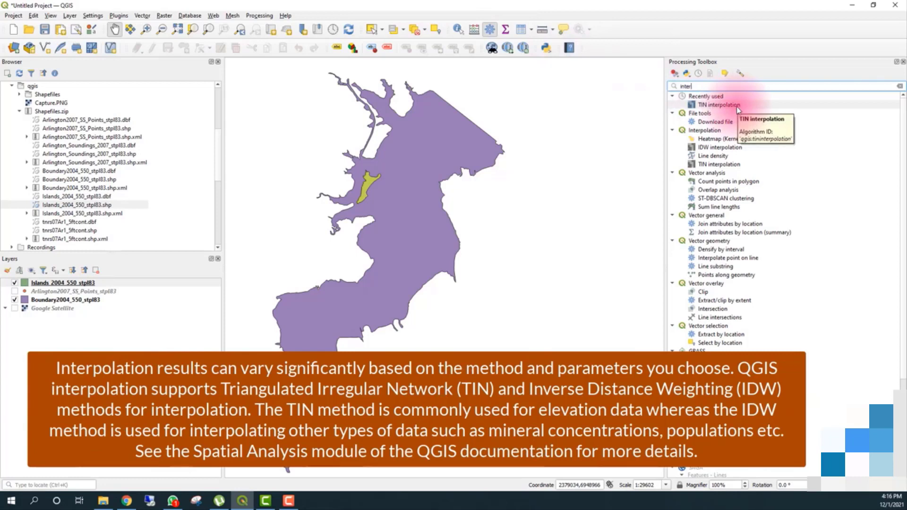
click(739, 166)
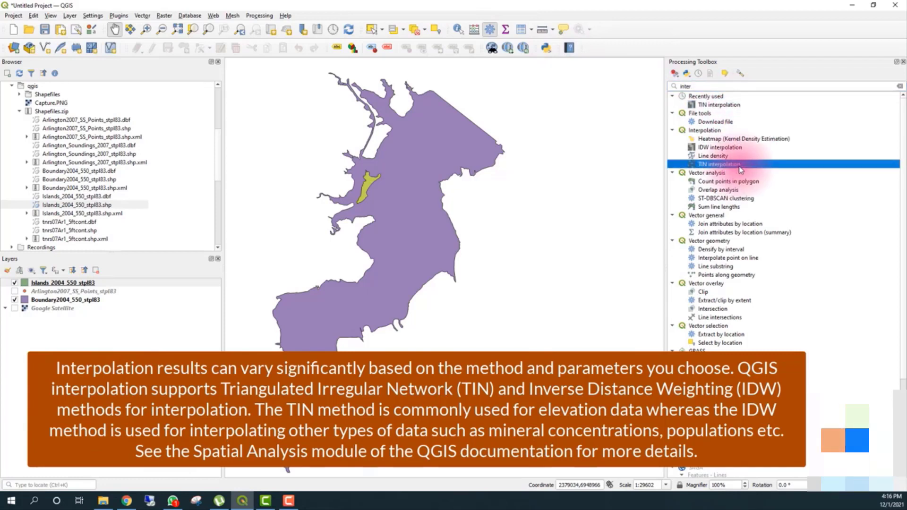
Step: Open TIN interpolation and add Arlington2007_SS_Points_stpl83 as an input with Elevation as its interpolation attribute
double_click(739, 165)
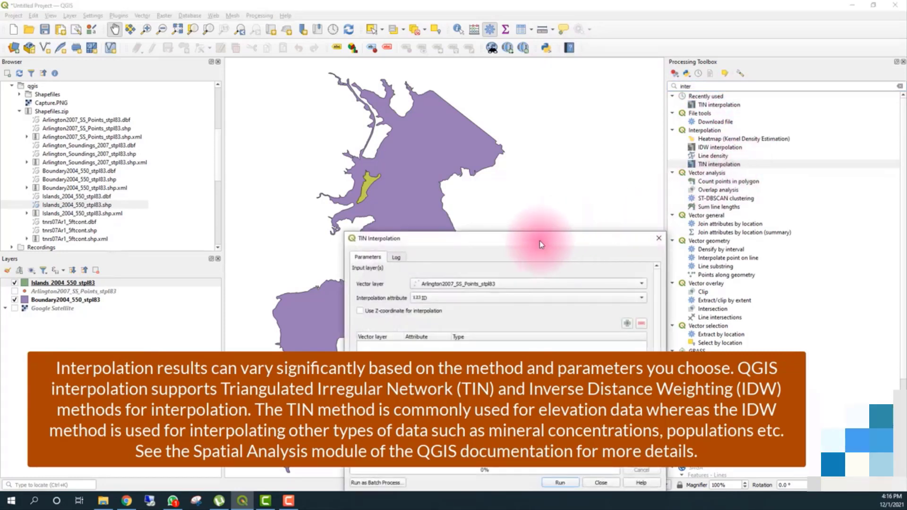
drag(540, 240, 455, 143)
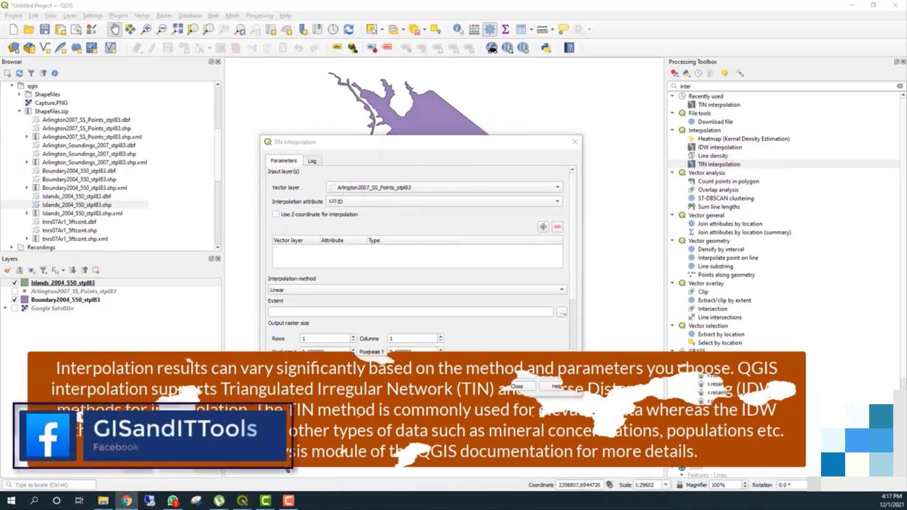
click(422, 185)
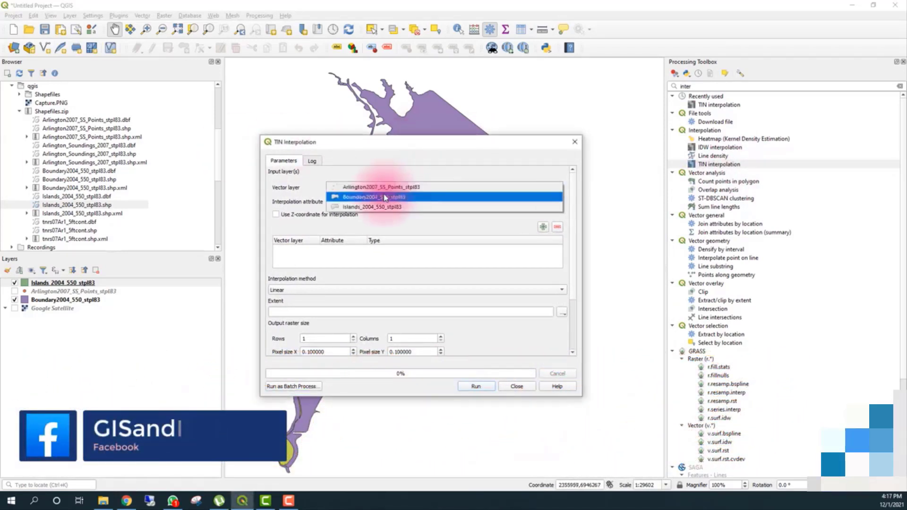
click(412, 188)
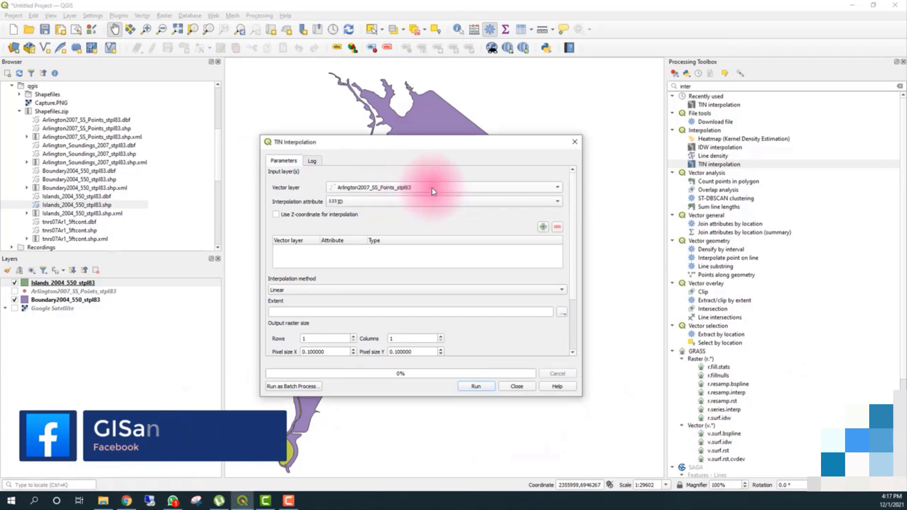
click(410, 203)
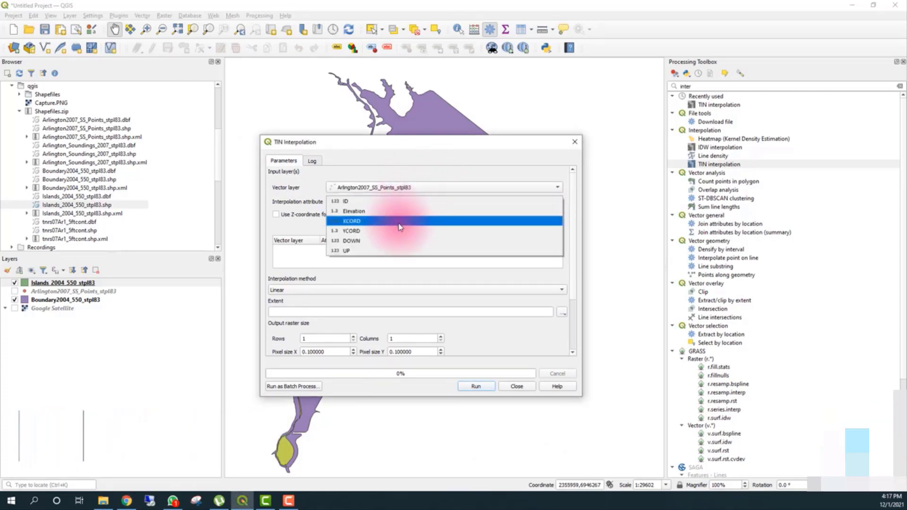
click(398, 211)
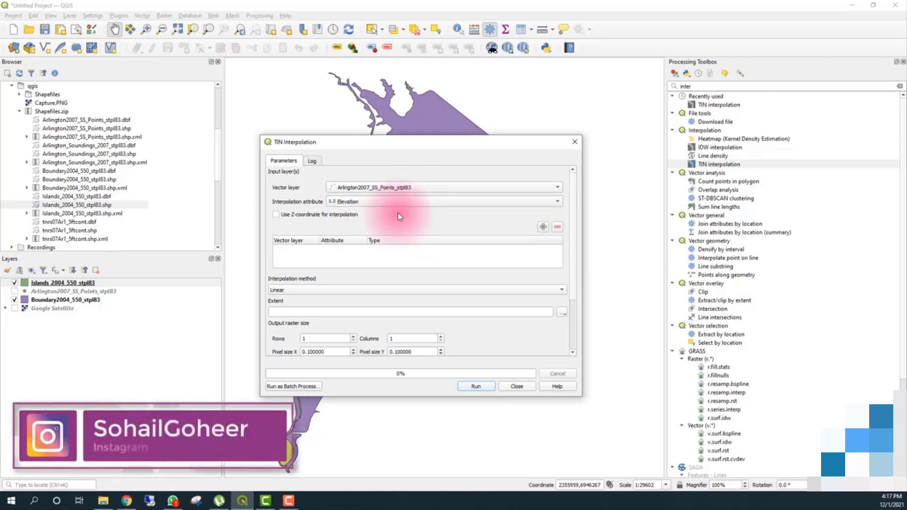
click(544, 227)
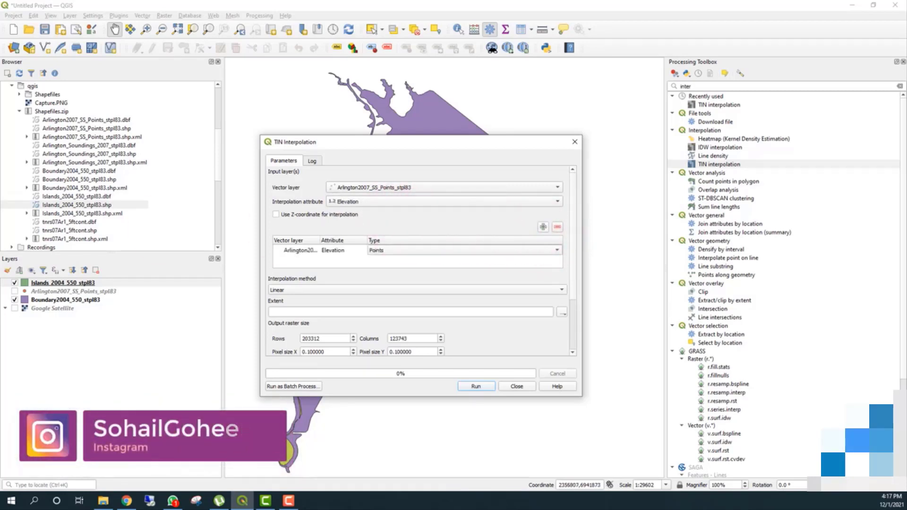
Step: Add Islands_2004_550_stpl83 as a second interpolation input using the Elevation attribute, with its type set to Break lines
click(433, 188)
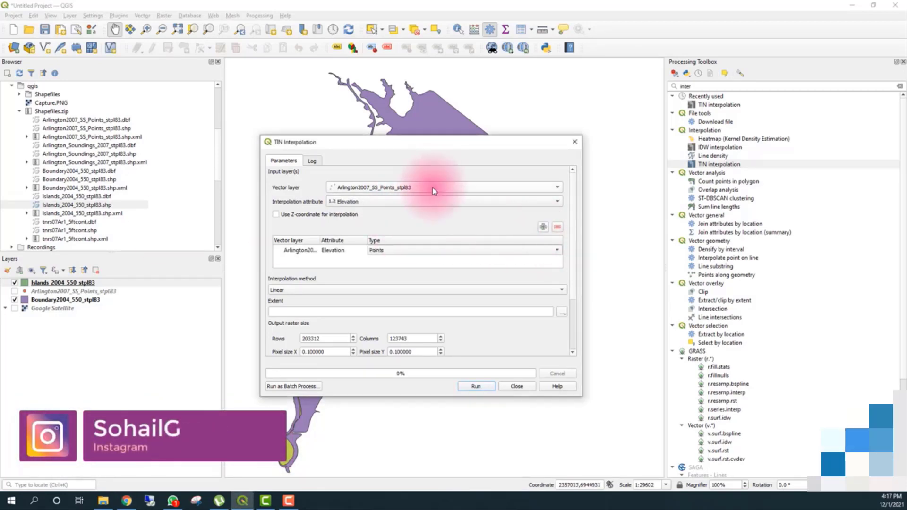
click(429, 207)
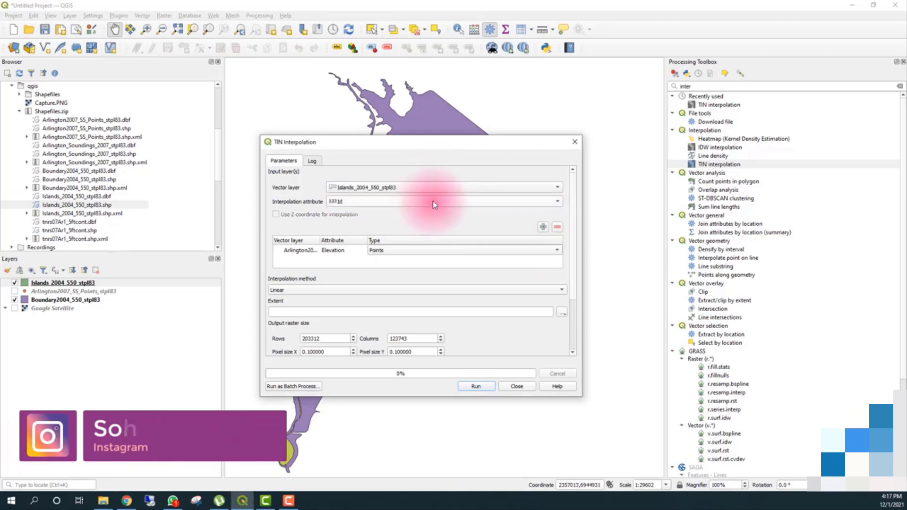
click(433, 200)
click(434, 214)
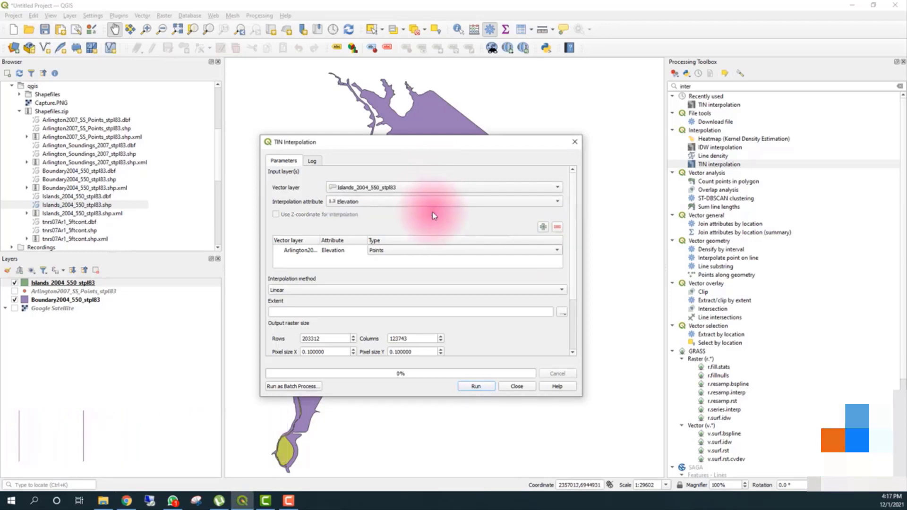
click(543, 227)
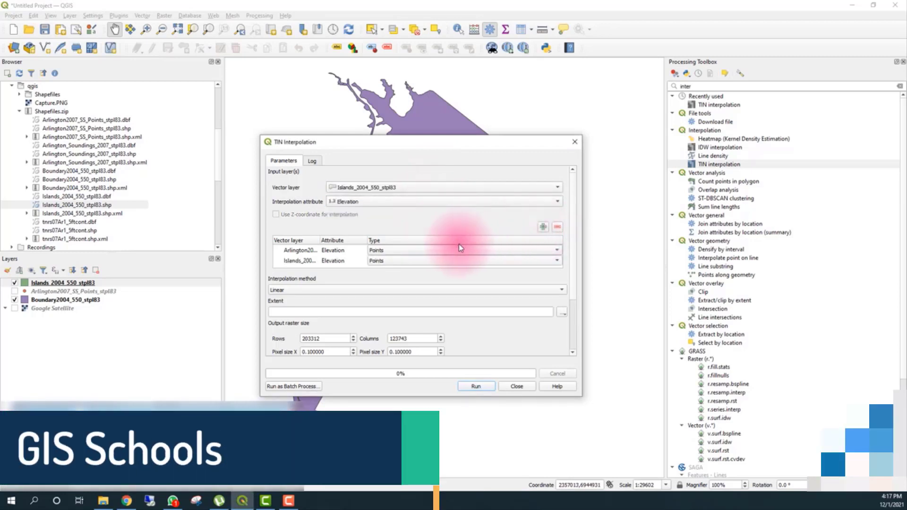
click(406, 261)
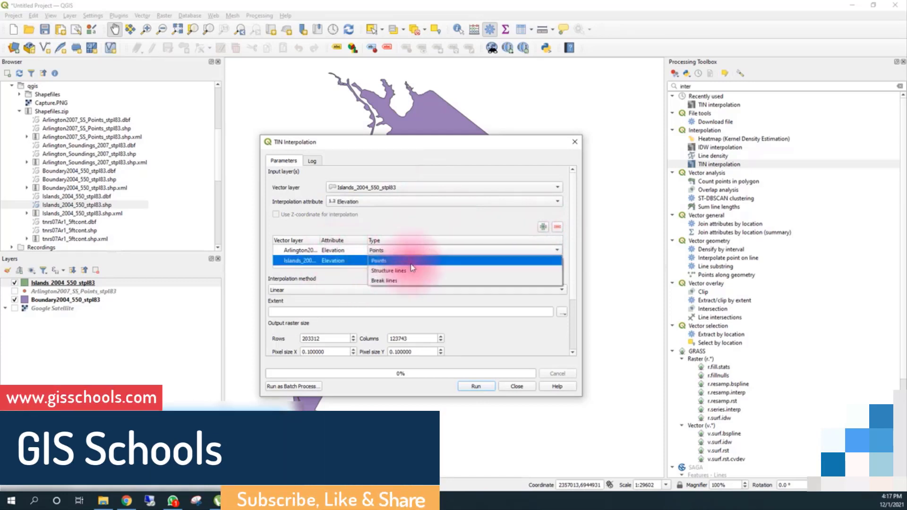
click(413, 280)
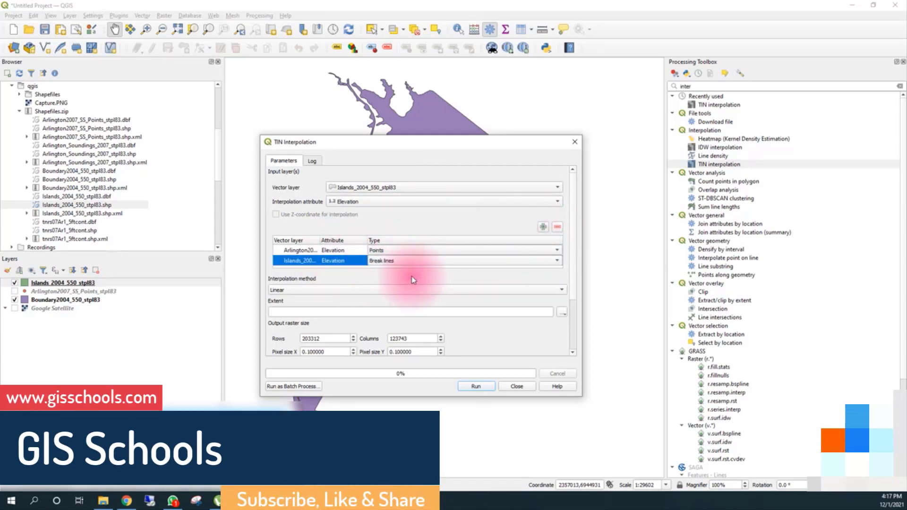
Step: Calculate the interpolation extent from the Boundary2004_550_stpl83 layer
click(127, 501)
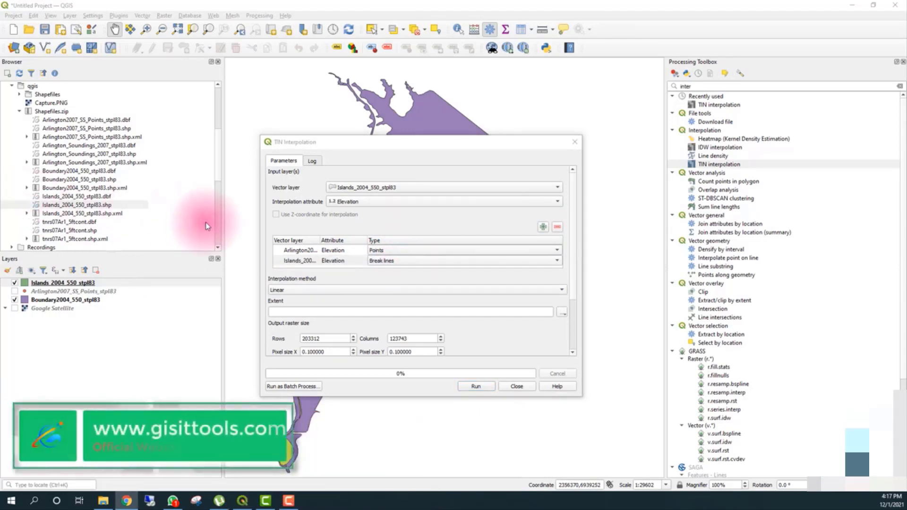
click(563, 312)
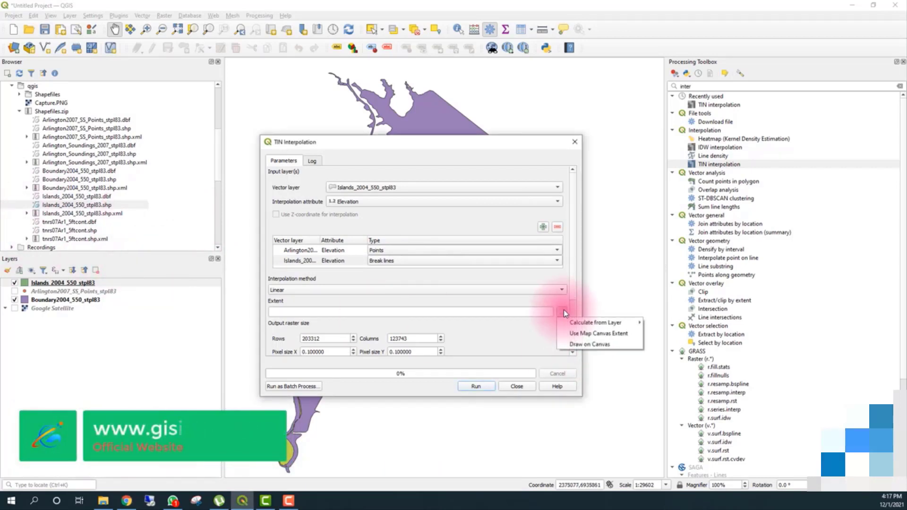
mouse_move(610, 323)
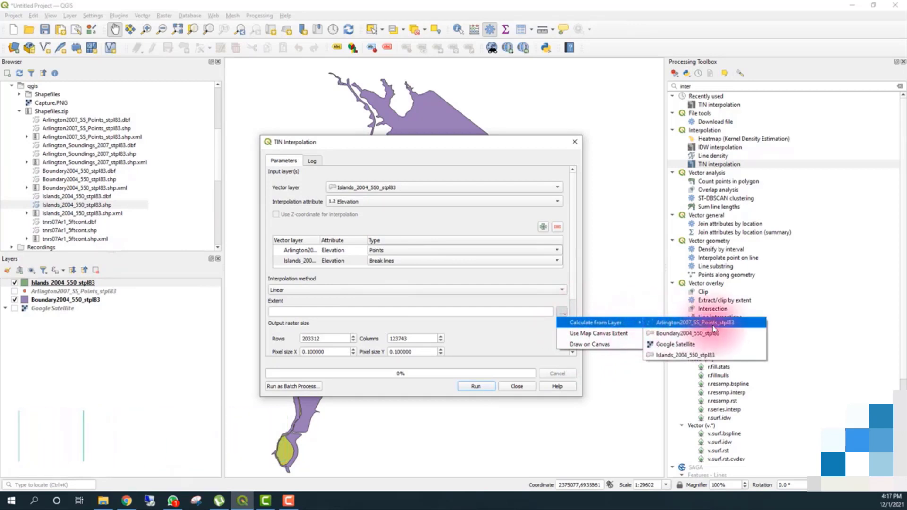
click(693, 334)
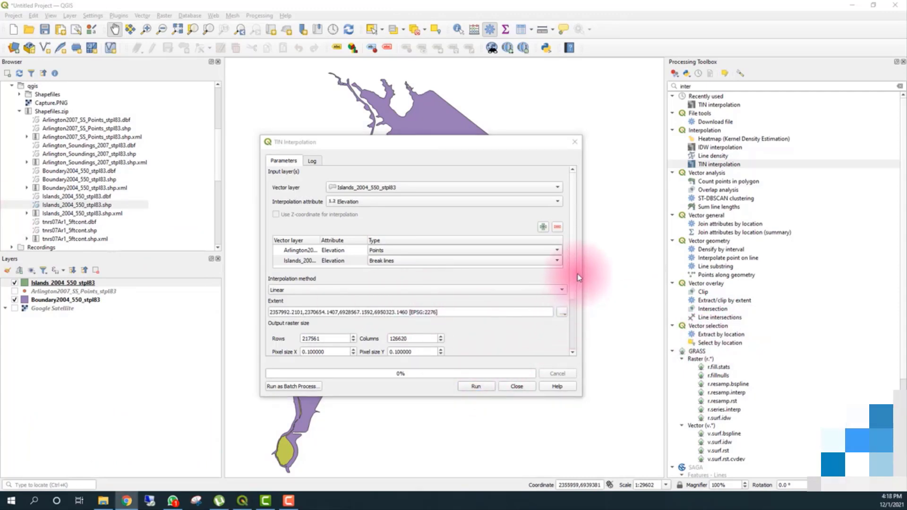
Step: Set the output raster's pixel size to 5 in X and Y, leaving the triangulation output skipped
drag(576, 277, 576, 330)
drag(336, 280, 228, 276)
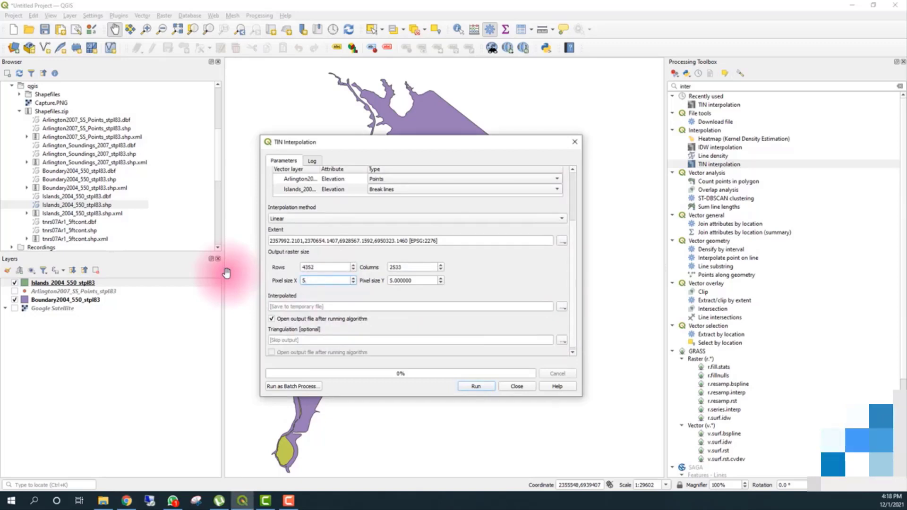
click(406, 281)
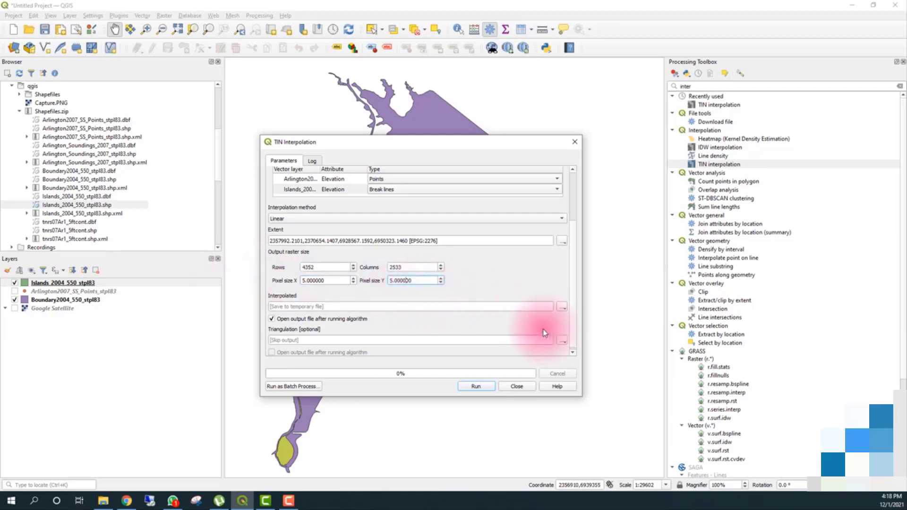
click(563, 341)
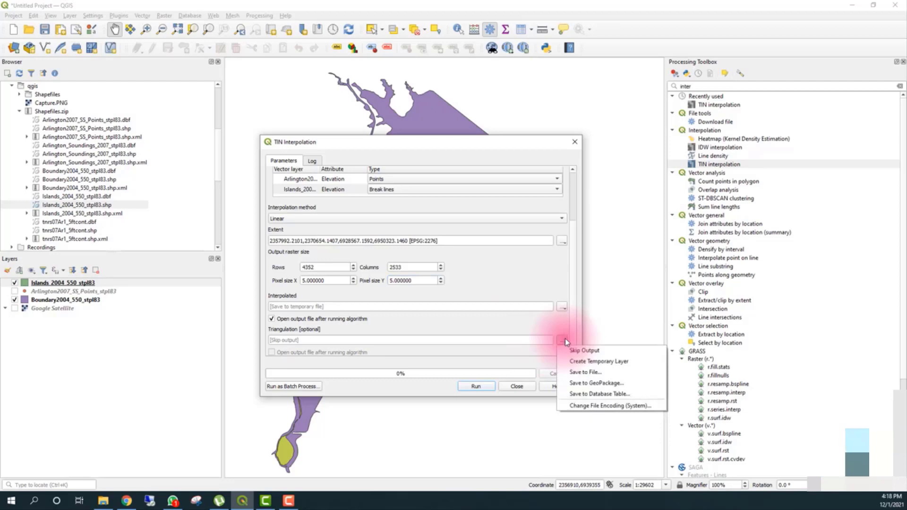
click(549, 318)
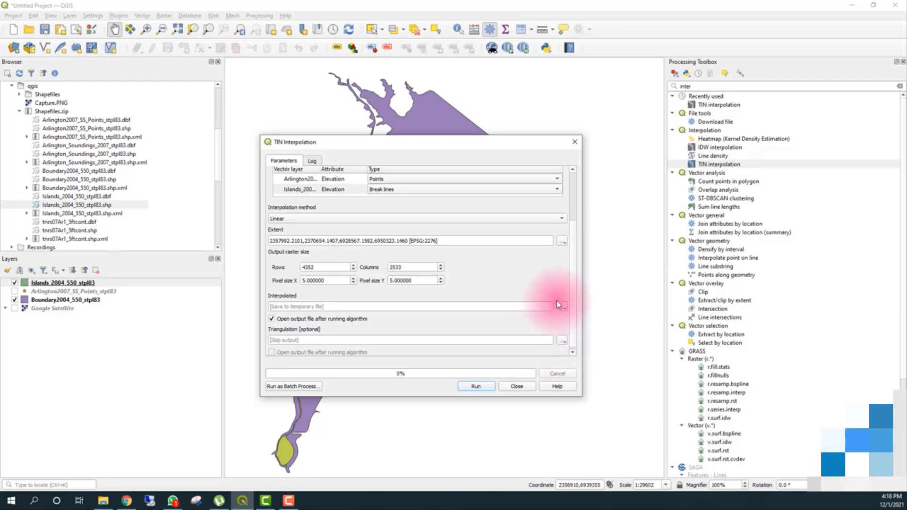
Step: Save the interpolated output as elevation.tif in D:/qgis, run the TIN interpolation and close its dialog
click(563, 307)
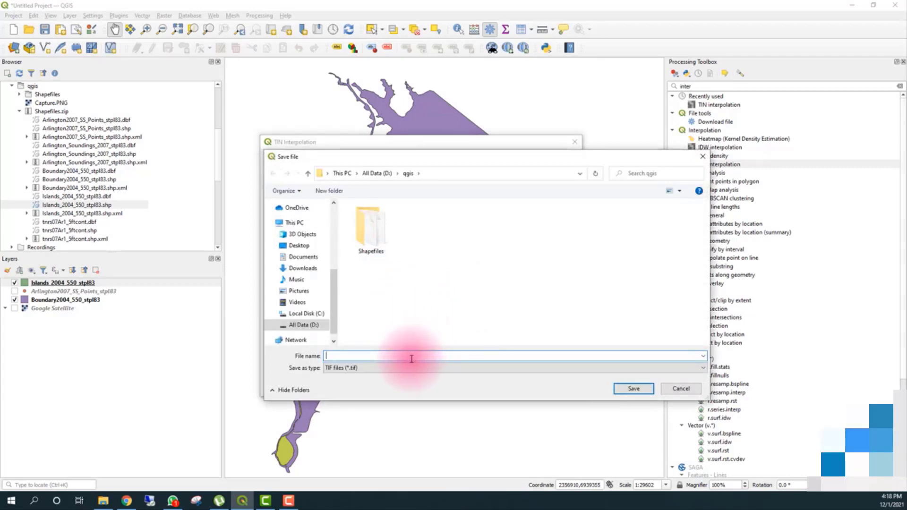
text(vati)
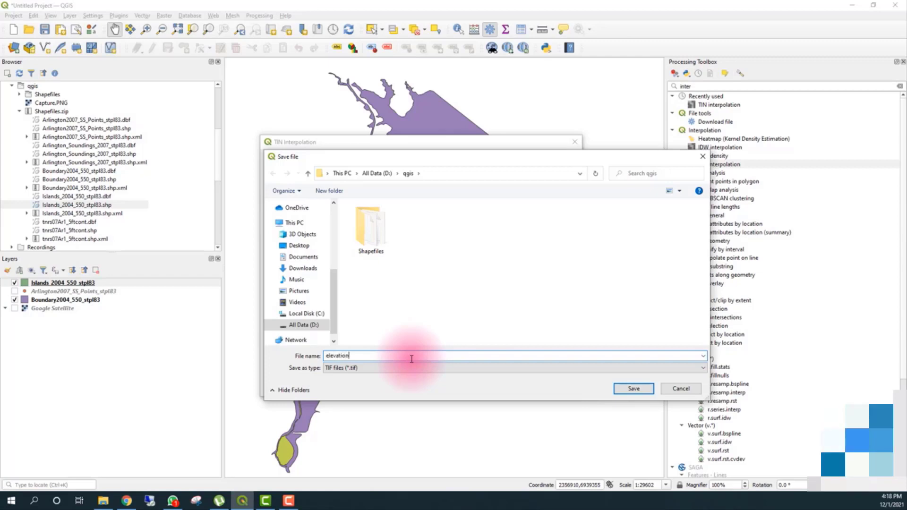
text(on)
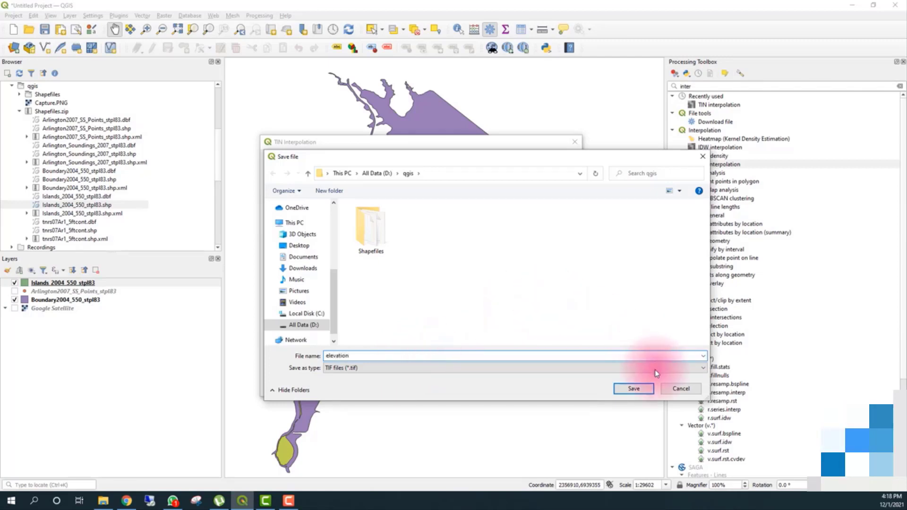
click(632, 388)
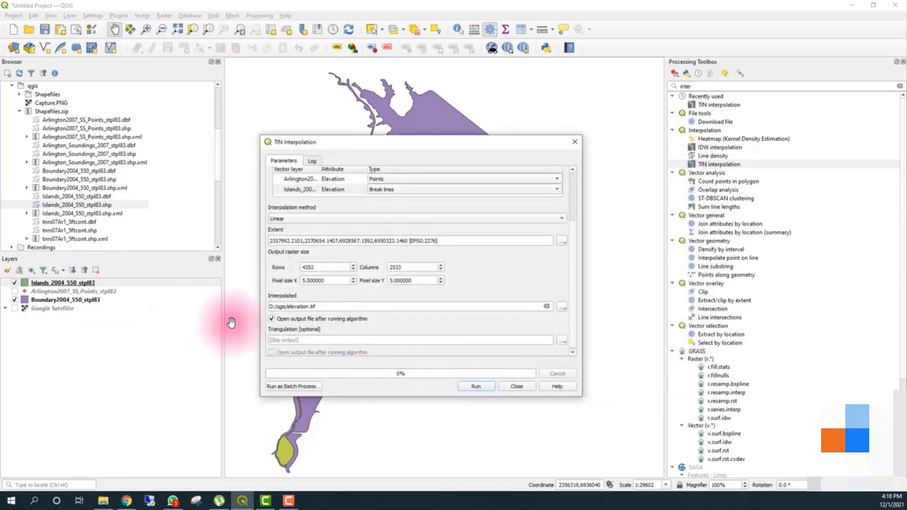
click(473, 386)
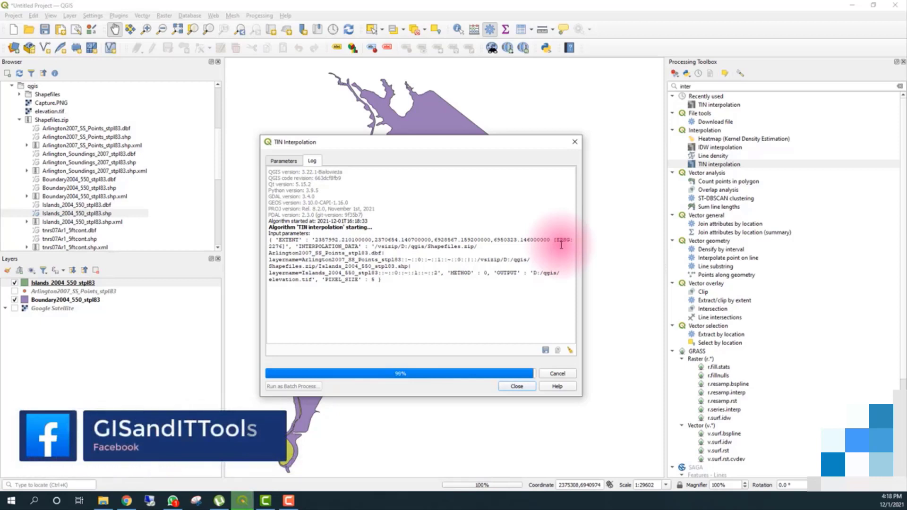
click(518, 386)
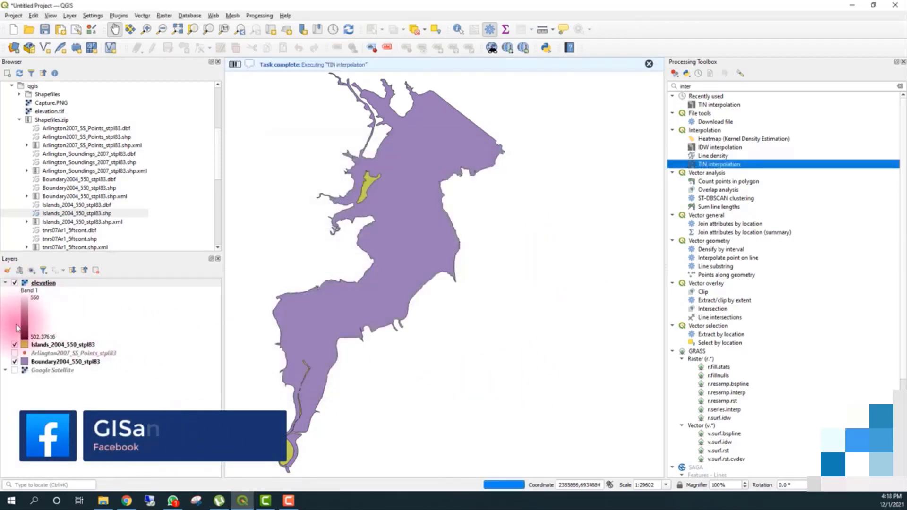
Step: Hide the Islands_2004_550_stpl83 and Boundary2004_550_stpl83 layers and select the elevation raster
click(15, 344)
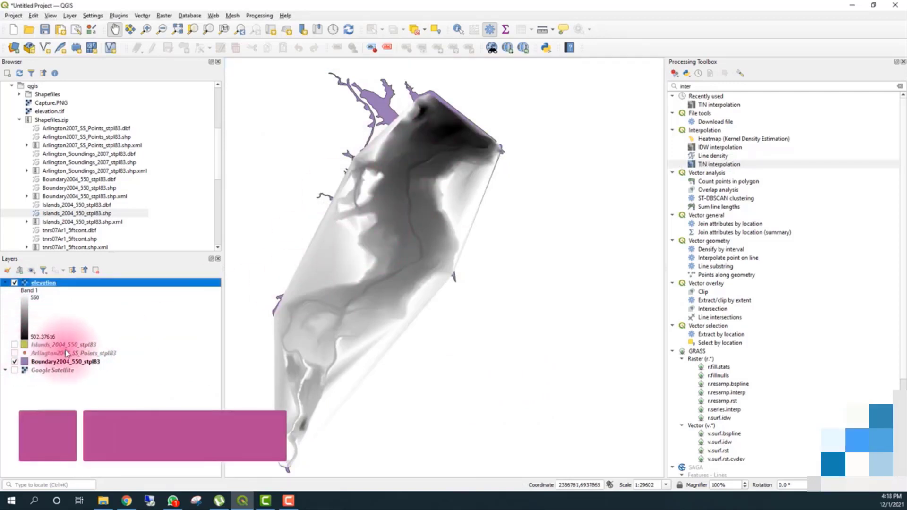
click(14, 362)
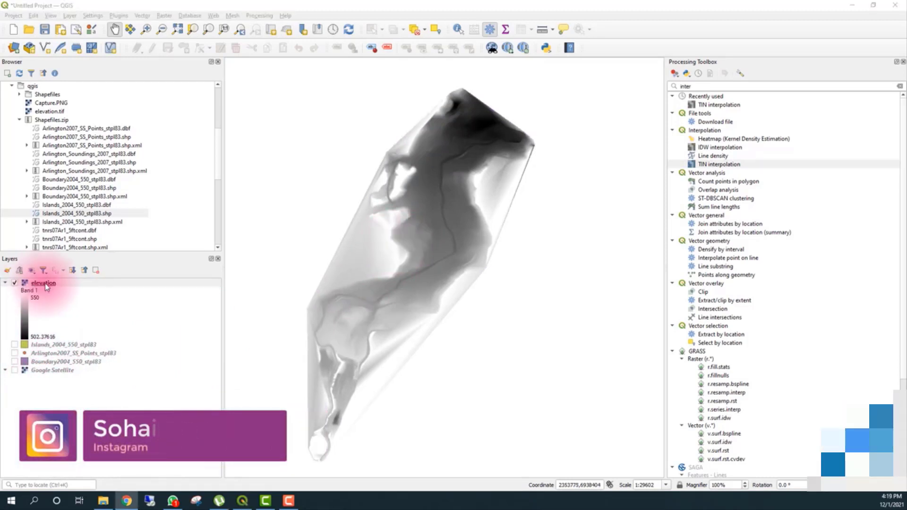
click(44, 283)
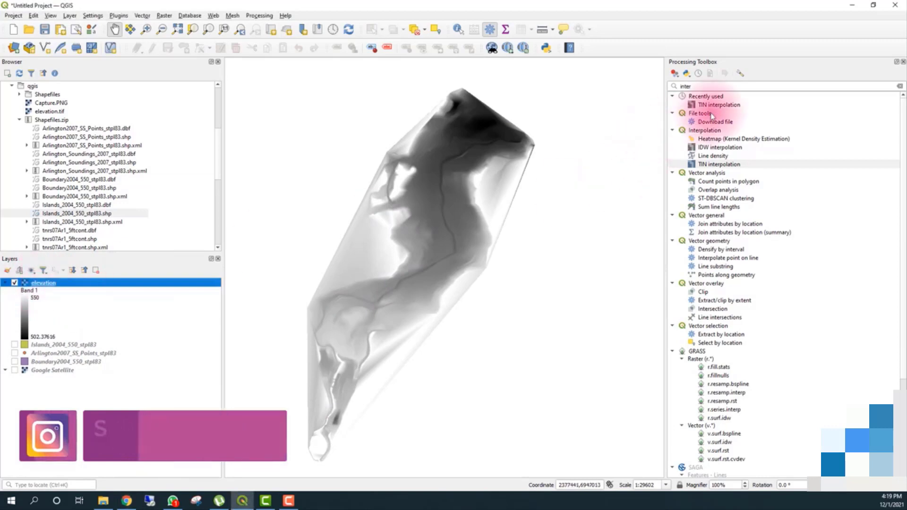
Step: Search the processing algorithms for "clip" and open Clip raster by mask layer
double_click(709, 86)
text(clip)
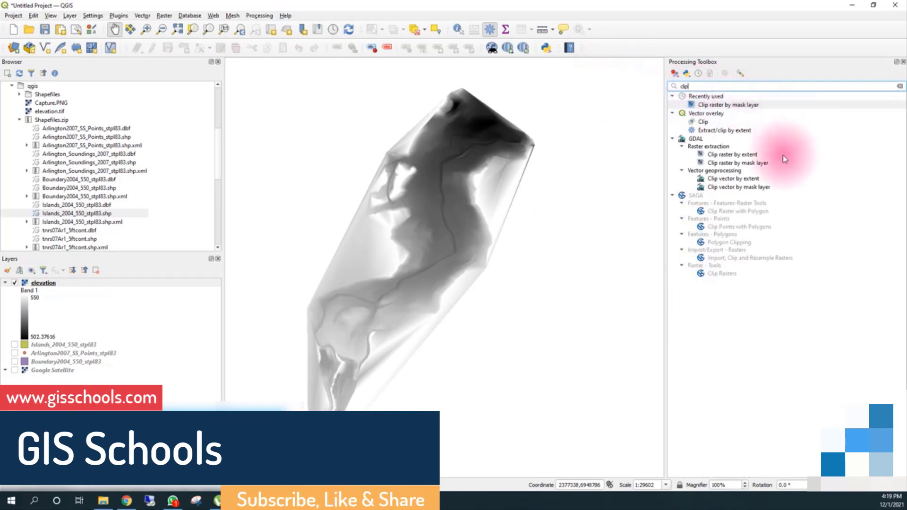
click(759, 164)
double_click(760, 163)
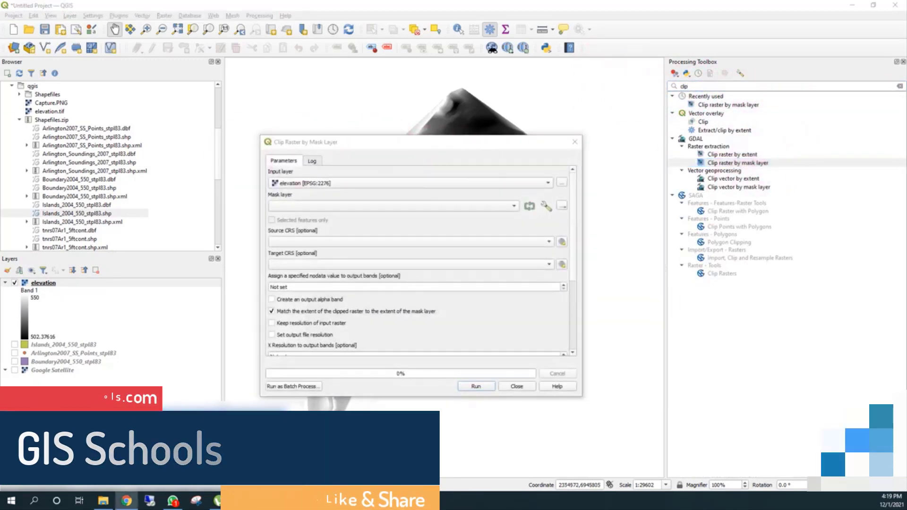
Step: Keep elevation as the raster to clip and choose Boundary2004_550_stpl83 as the mask layer
click(384, 182)
click(384, 184)
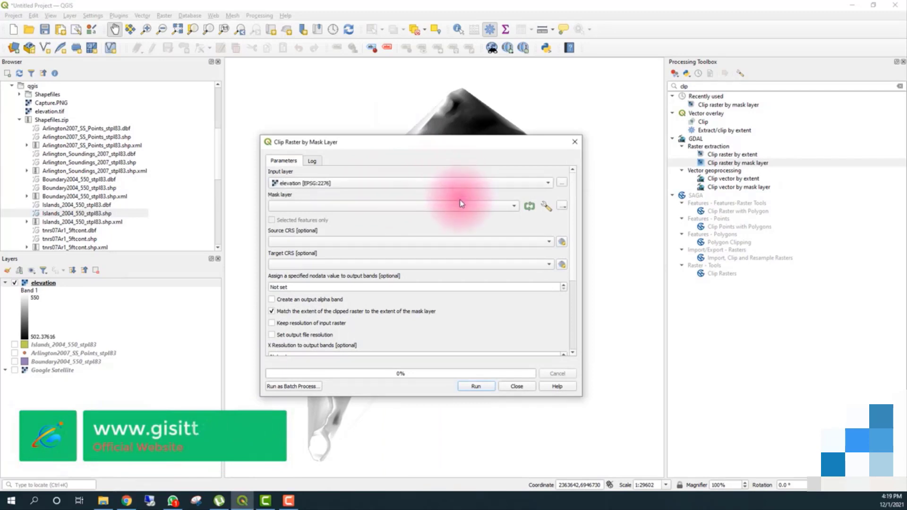
click(491, 207)
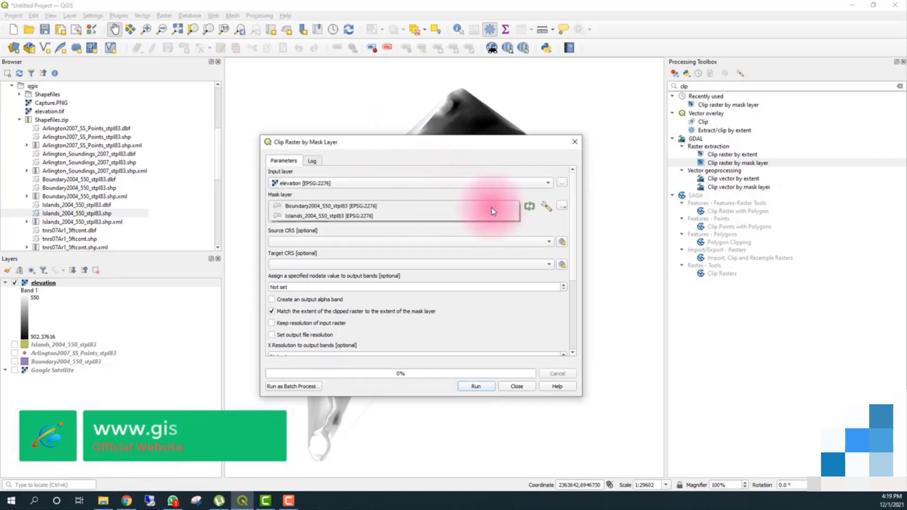
click(426, 208)
scroll(453, 234, down, 1)
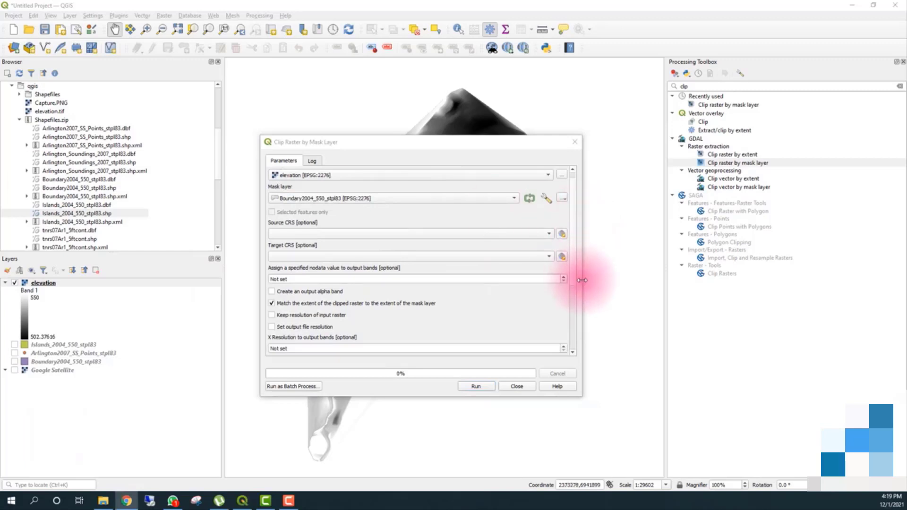
Step: Save the clipped output as elevation_tin_clipped.tif in D:/qgis, run the clip and close its dialog
drag(573, 279, 574, 350)
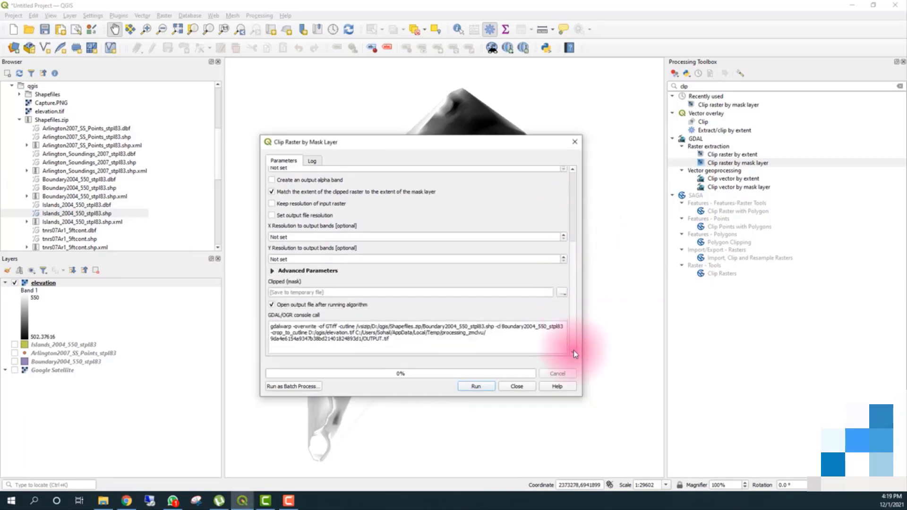
click(562, 292)
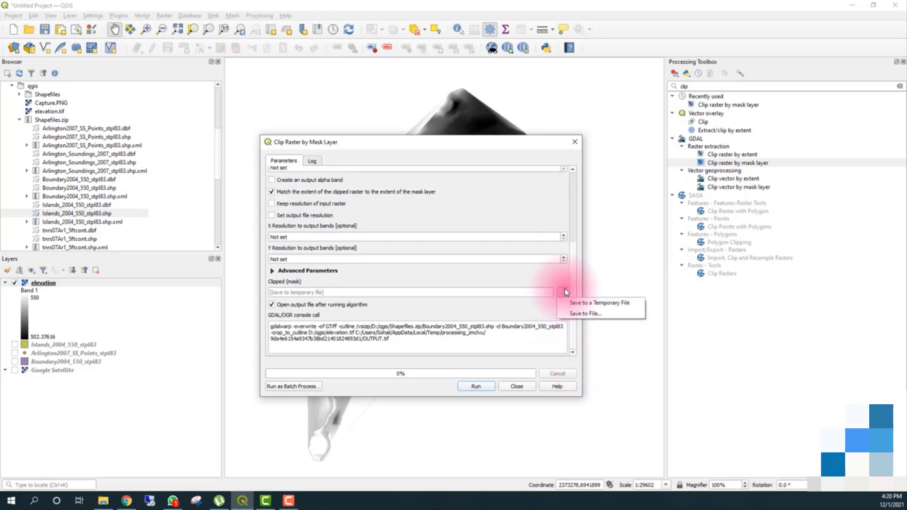
click(586, 314)
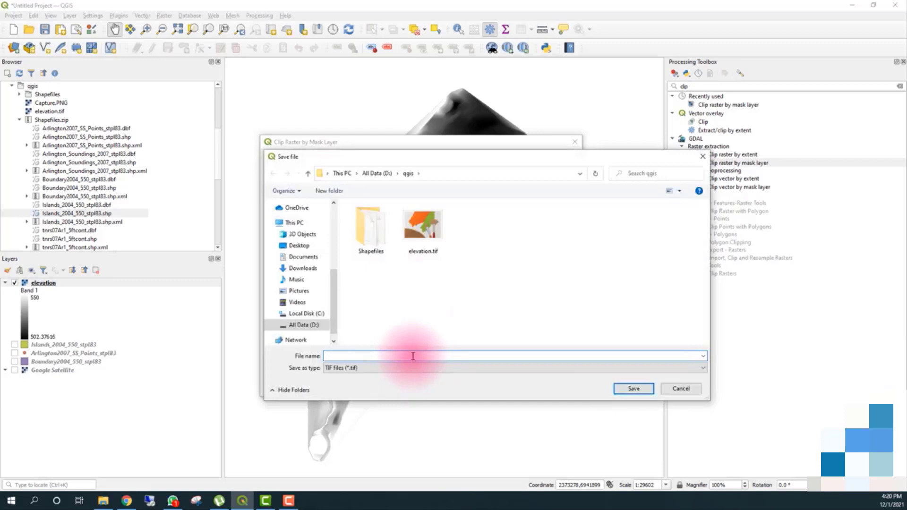
text(e)
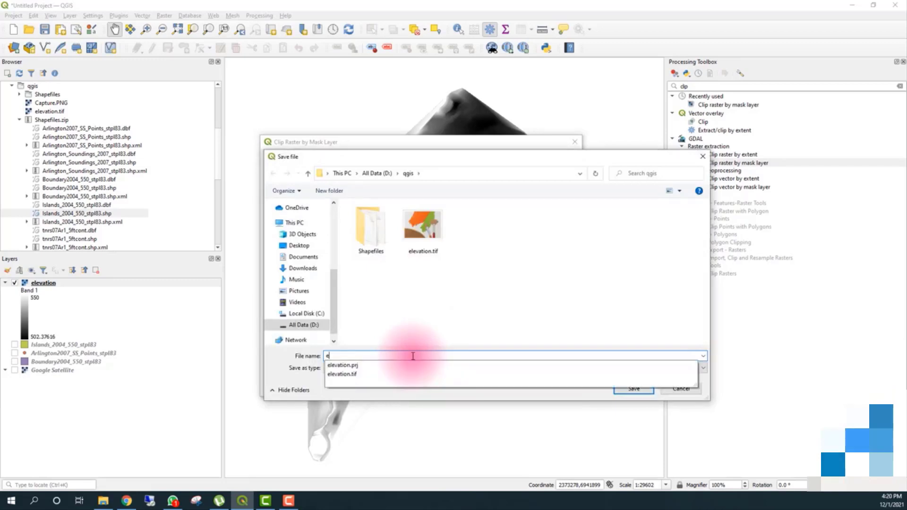
text(levation_)
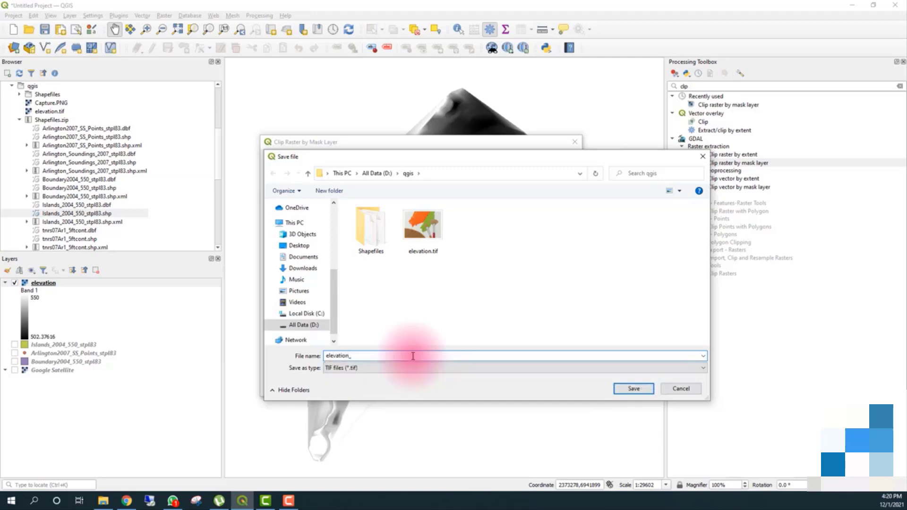
text(tin_)
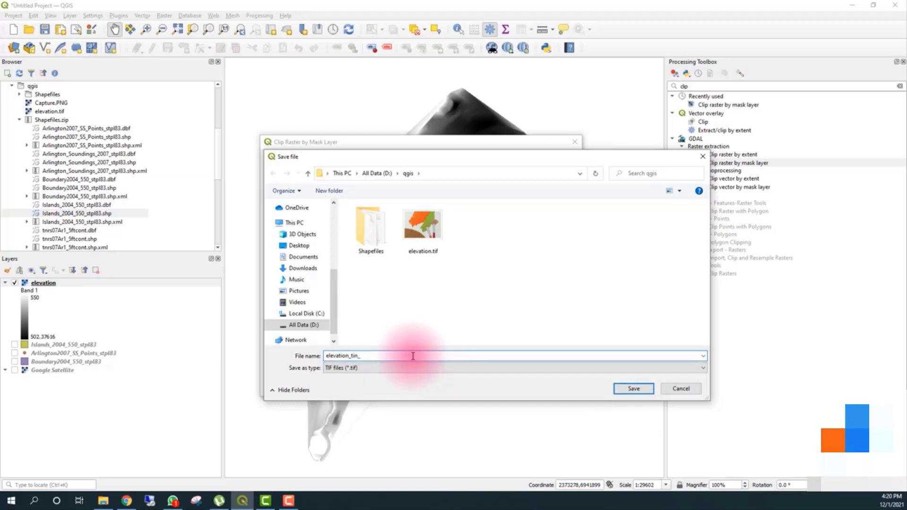
text(clipped)
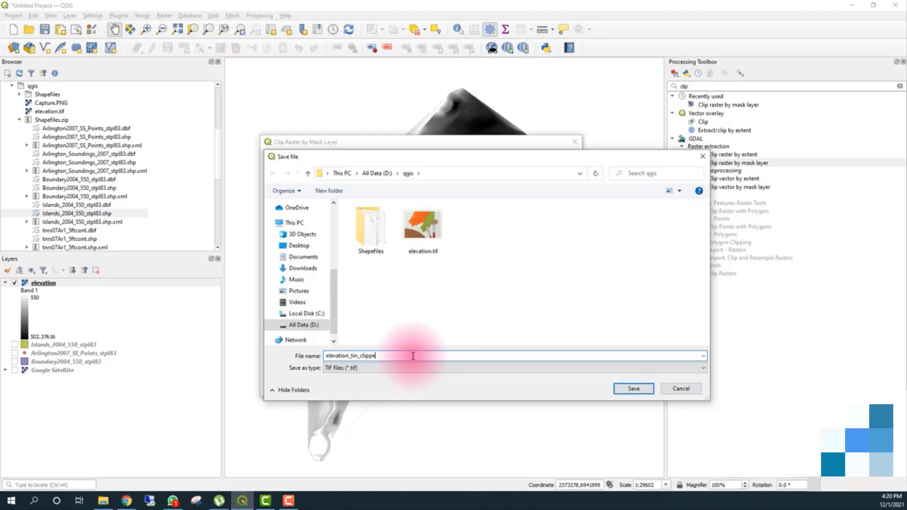
click(629, 387)
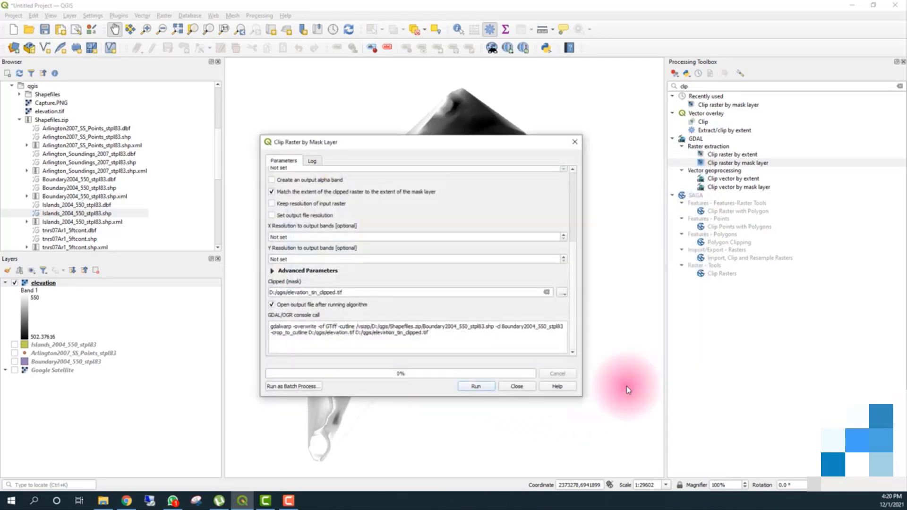
click(470, 387)
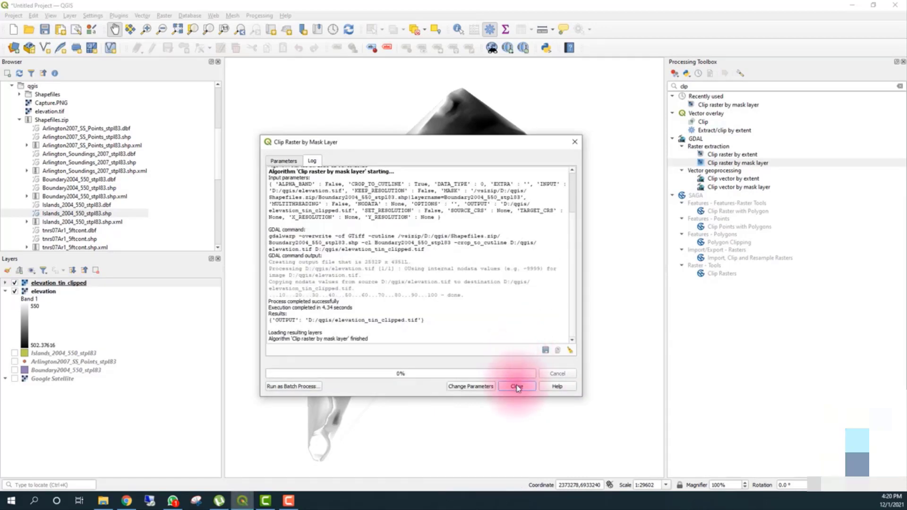
click(517, 387)
Step: Hide the unclipped elevation layer and collapse its legend, keeping elevation_tin_clipped switched on
click(16, 293)
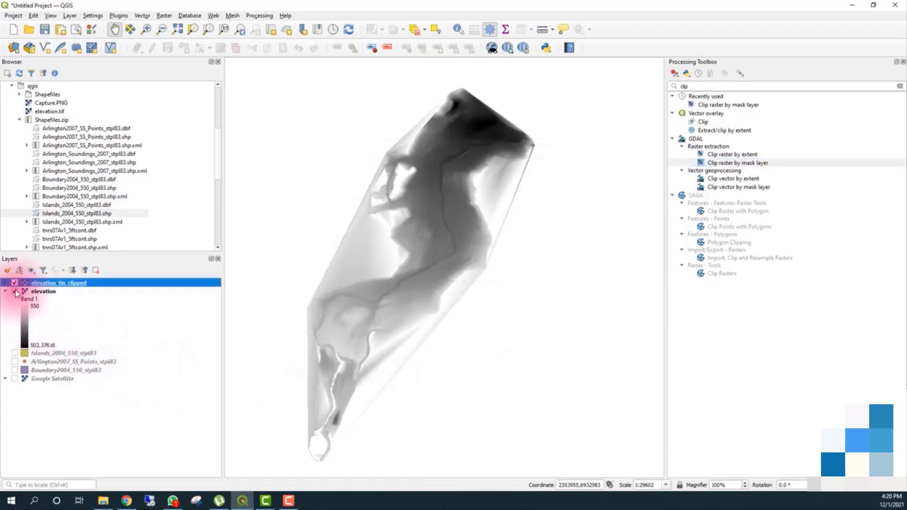
click(15, 292)
click(16, 292)
click(15, 293)
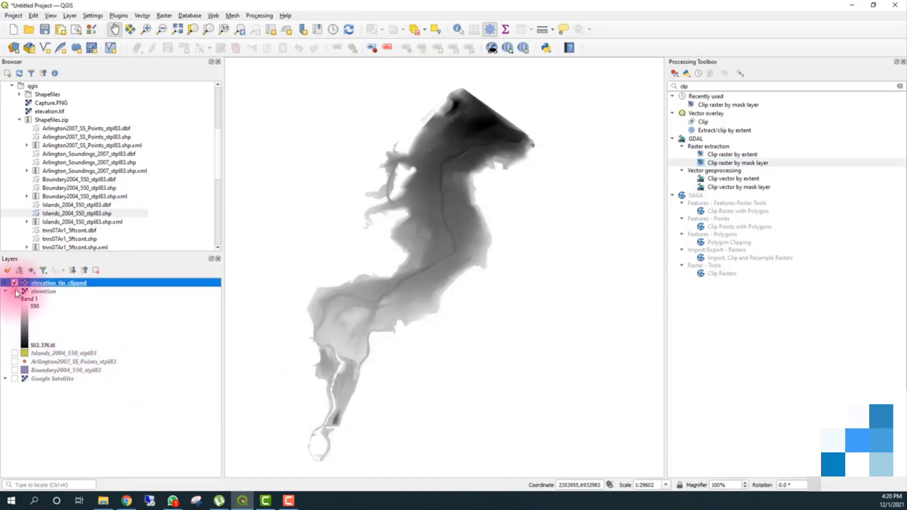
click(5, 291)
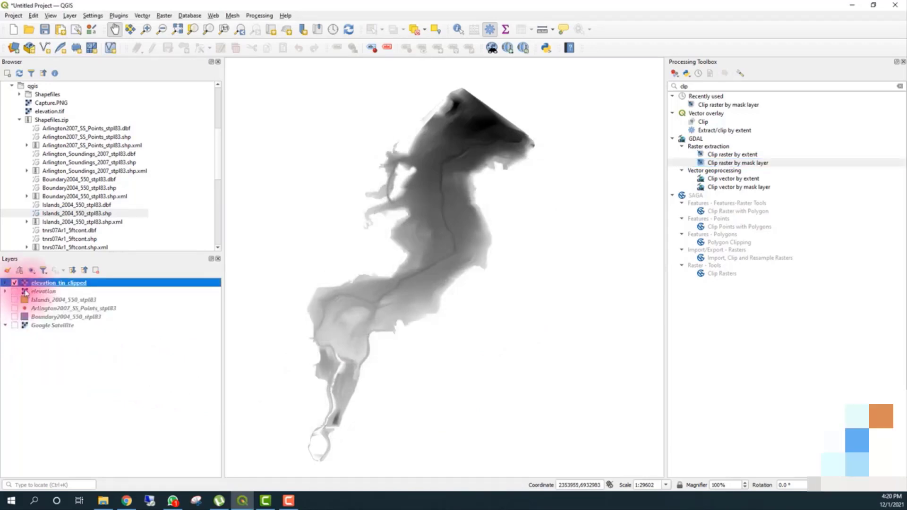
click(15, 283)
click(15, 283)
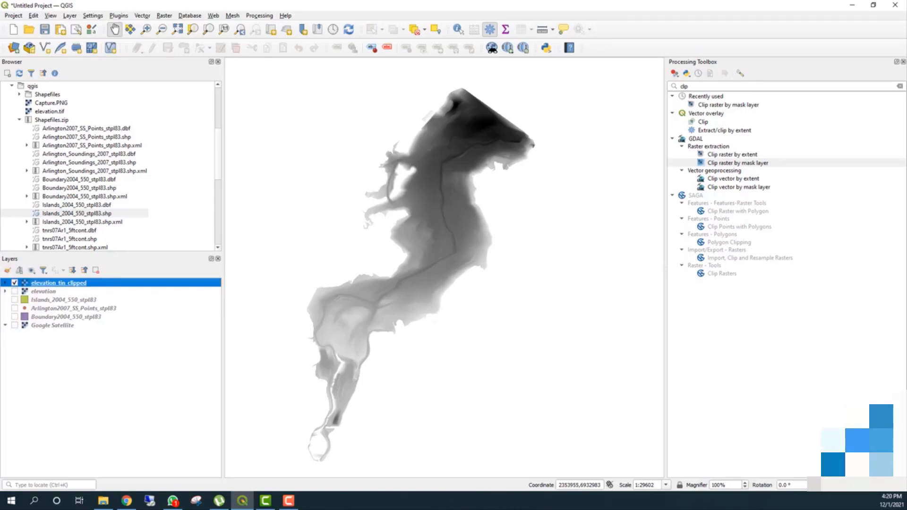
Step: Style elevation_tin_clipped as singleband pseudocolor with label precision 0 and close the layer styling
click(6, 271)
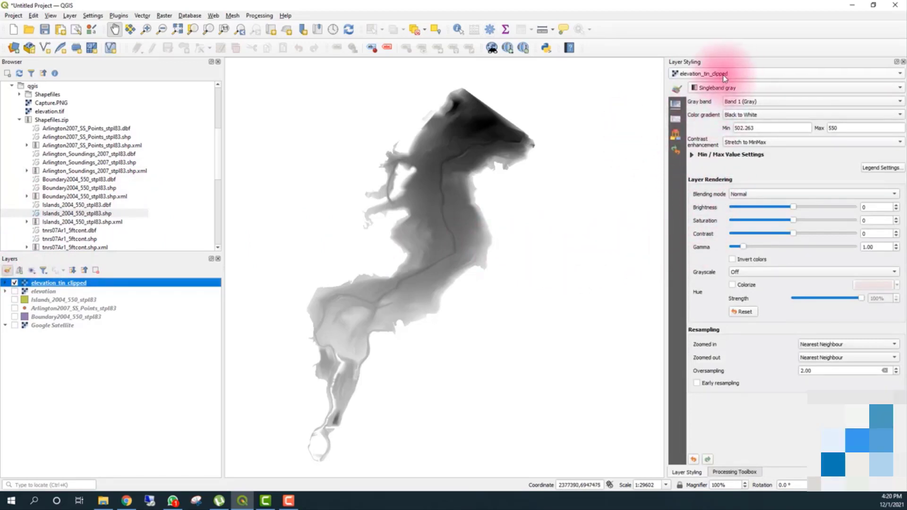
click(740, 87)
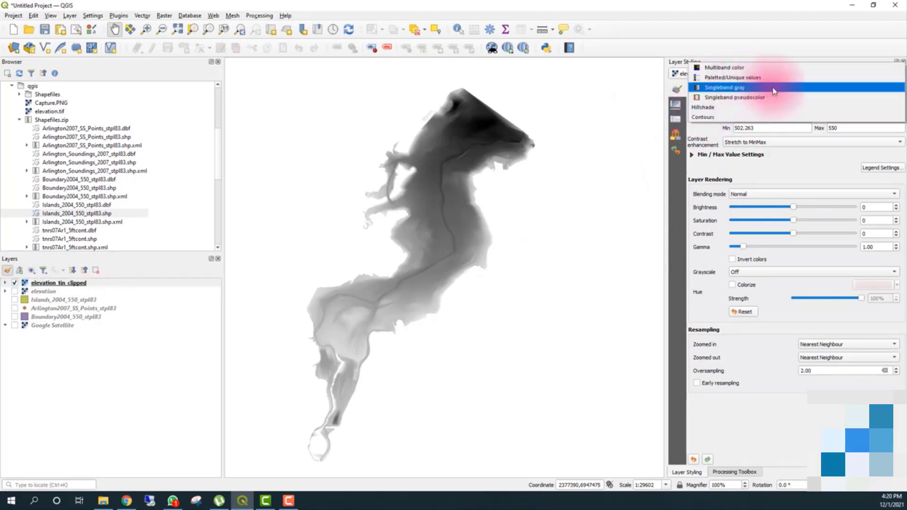
click(790, 97)
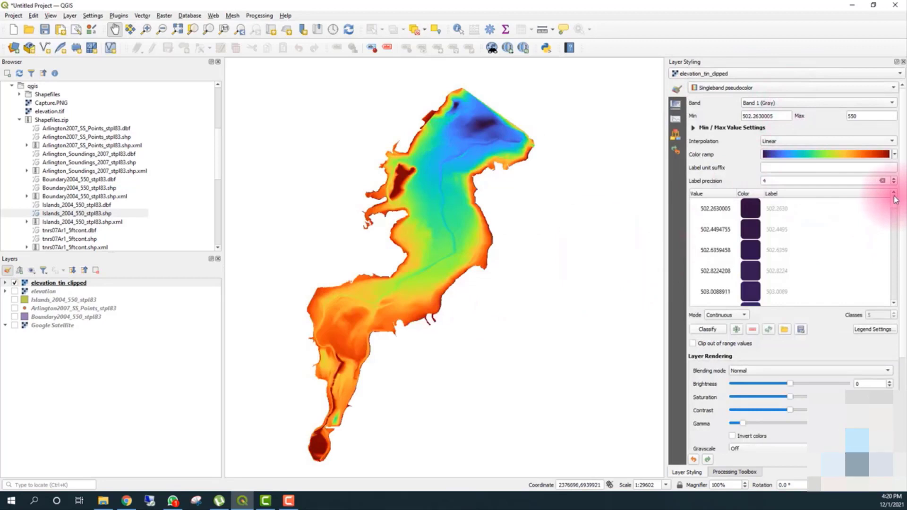
double_click(769, 182)
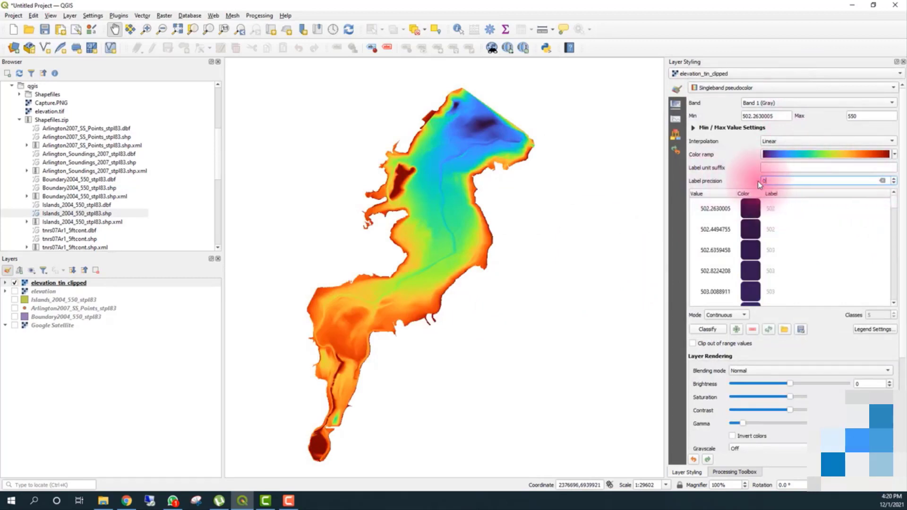
scroll(758, 180, down, 4)
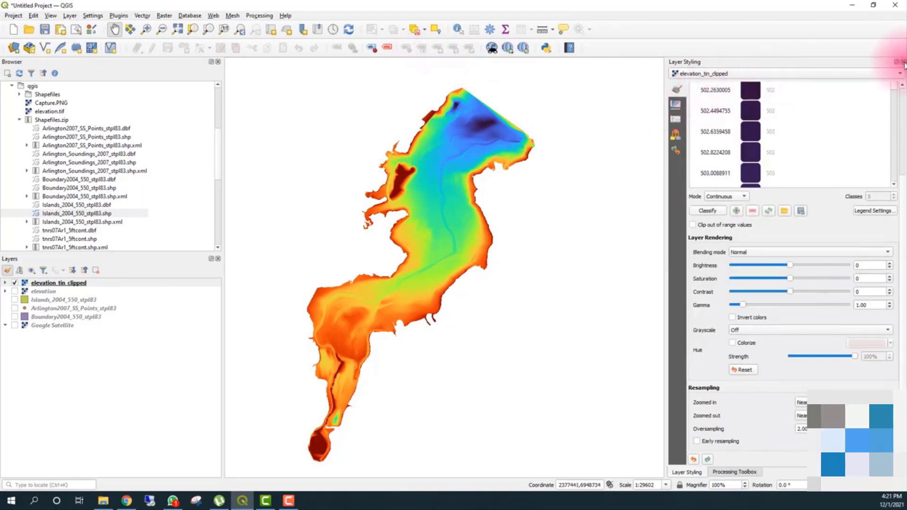
click(903, 62)
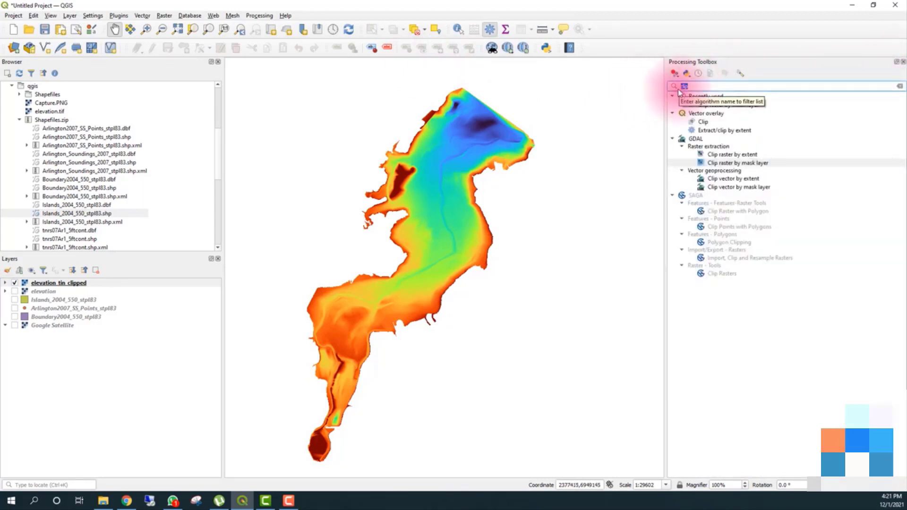
Step: Search the processing algorithms for "contou", open the GDAL Contour algorithm and keep elevation_tin_clipped as its input layer
text(contou)
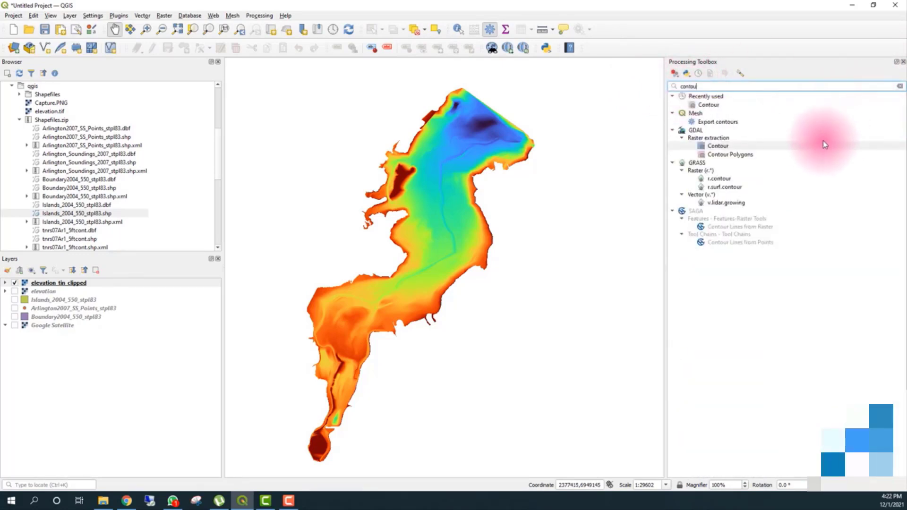
double_click(718, 146)
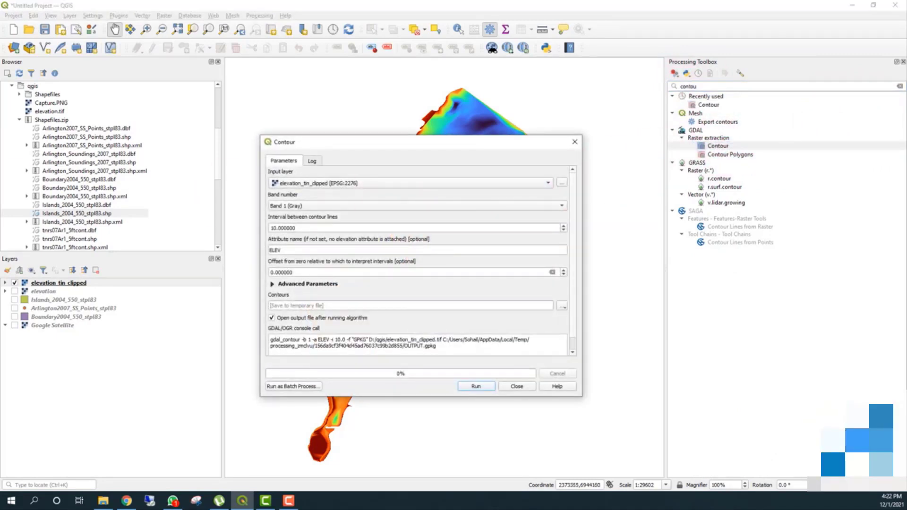
click(315, 183)
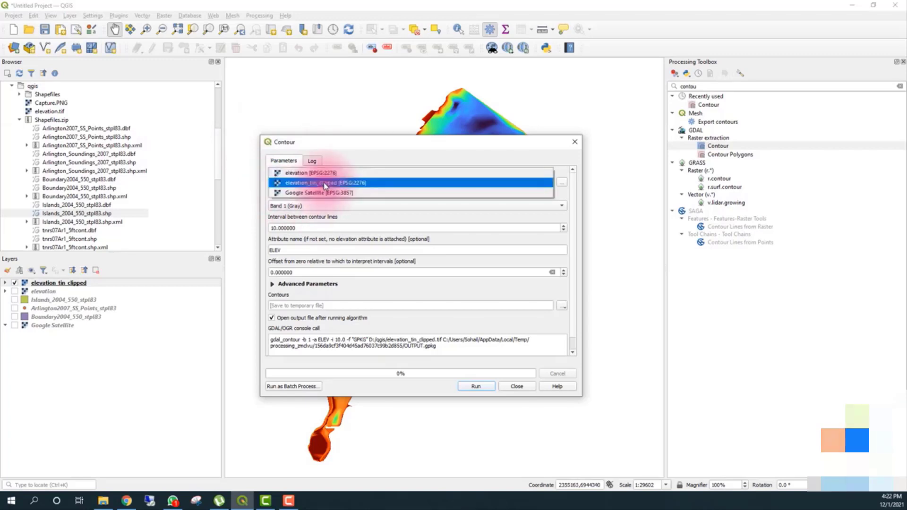
click(356, 184)
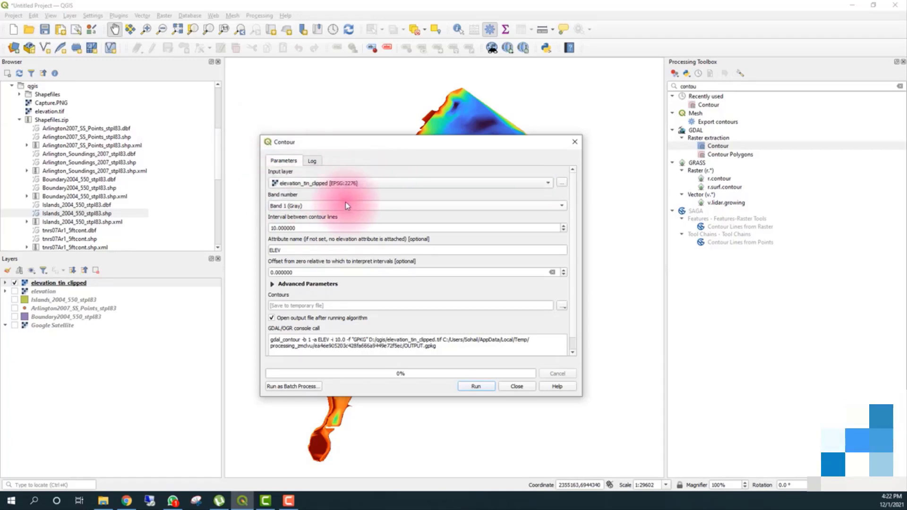
Step: Set the interval between contour lines to 5.0
drag(279, 228, 201, 229)
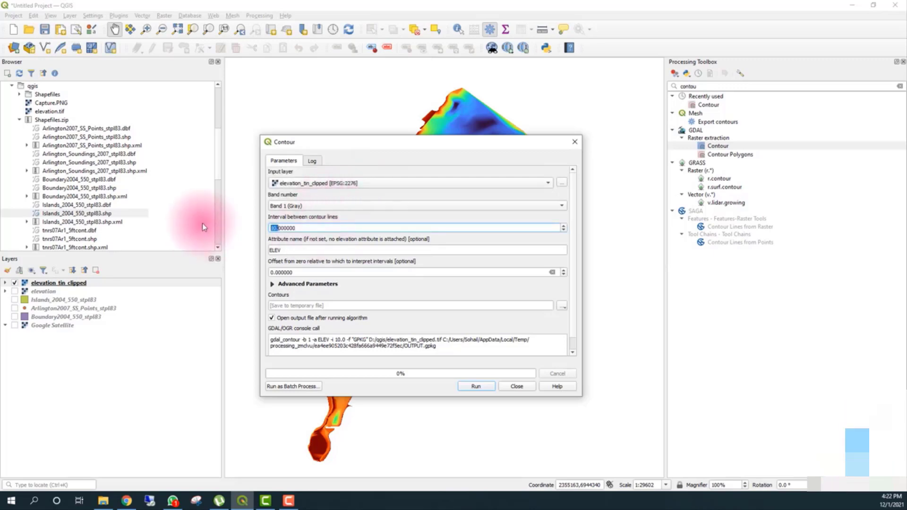
key(Delete)
key(Delete)
key(Delete)
key(Delete)
key(Delete)
key(Delete)
key(Delete)
key(Delete)
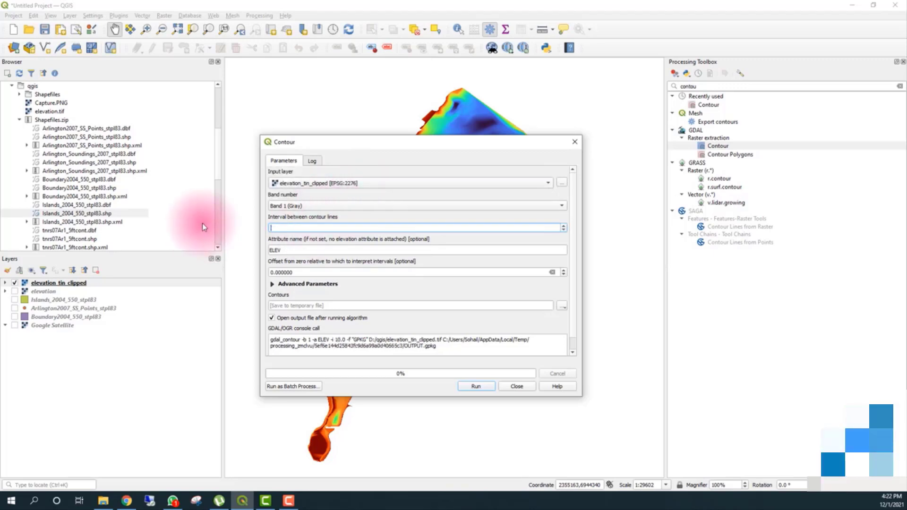
text(5.0)
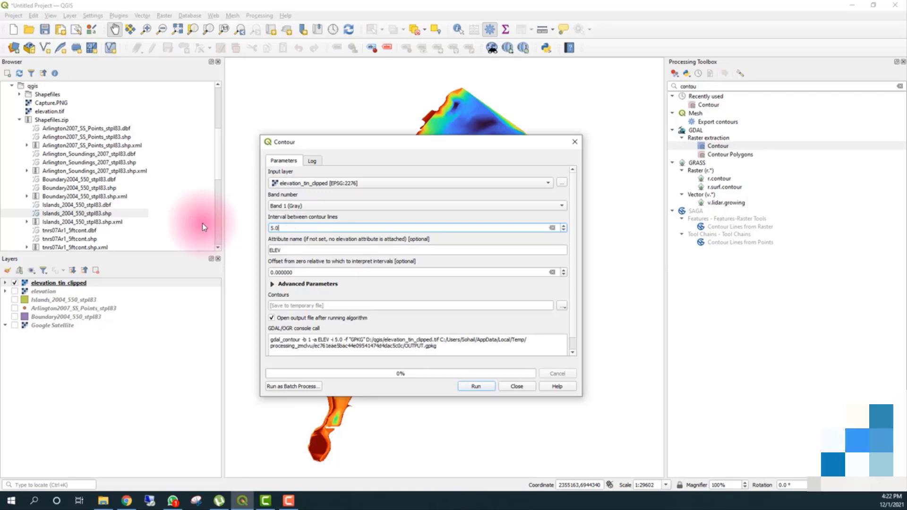
key(Return)
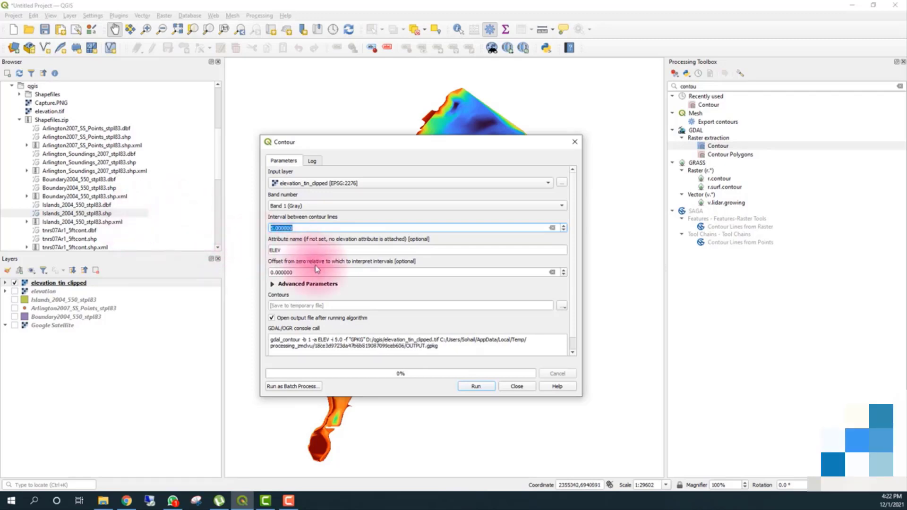
Step: Set the contour output to be saved as contour.gpkg in the D:/qgis folder
click(561, 310)
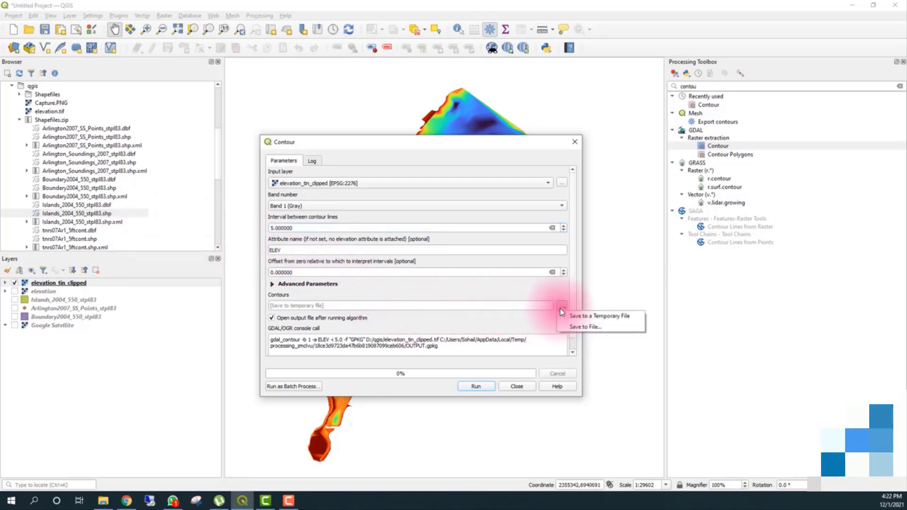
click(574, 327)
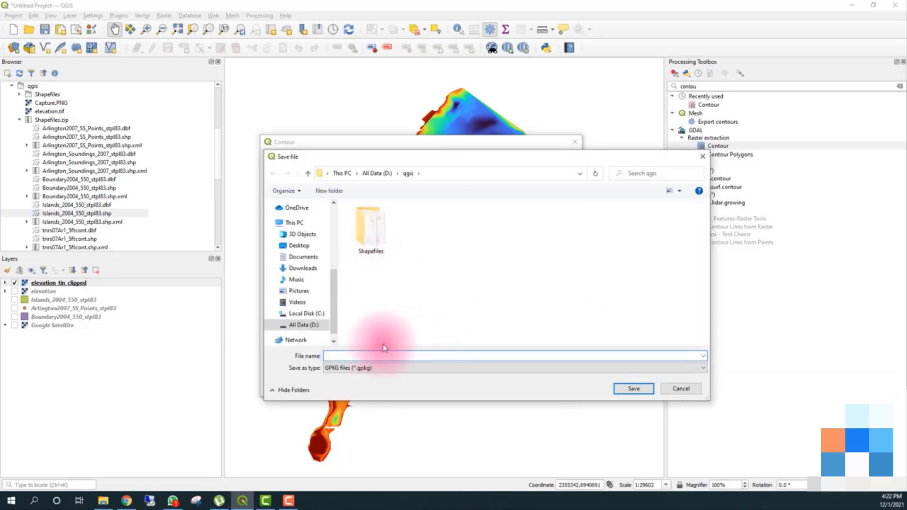
text(co)
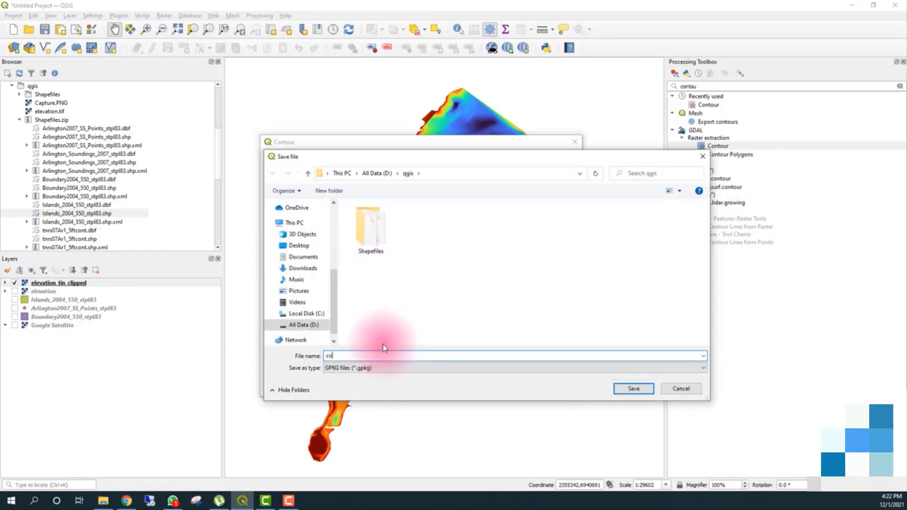
text(ntour)
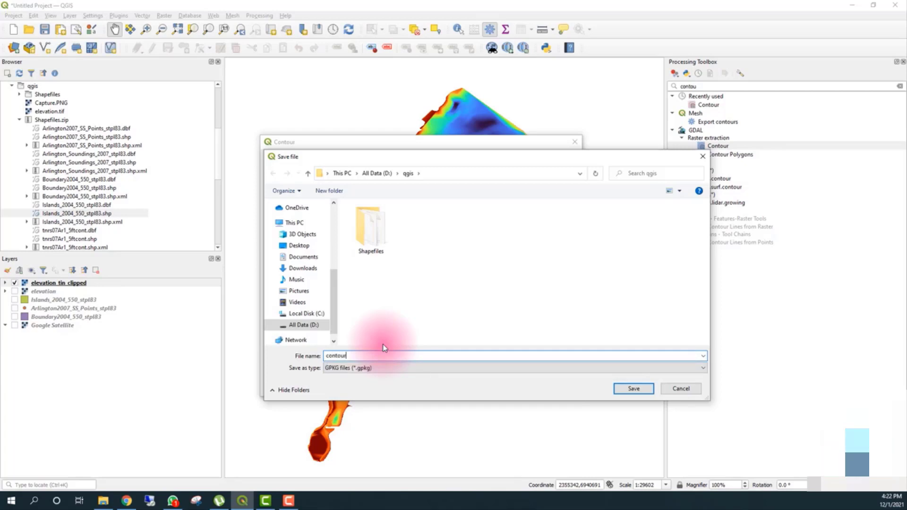
click(635, 389)
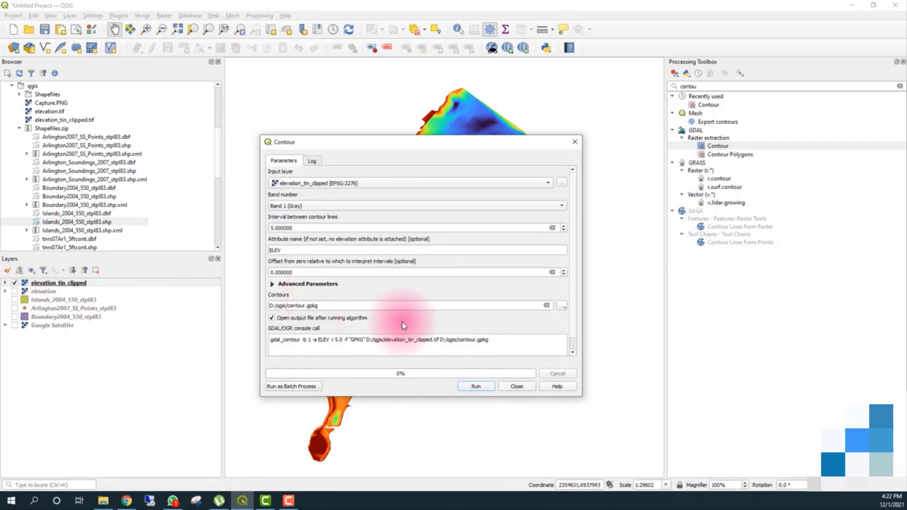
Step: Run the contour extraction, close its dialog and hide the elevation_tin_clipped layer
click(477, 385)
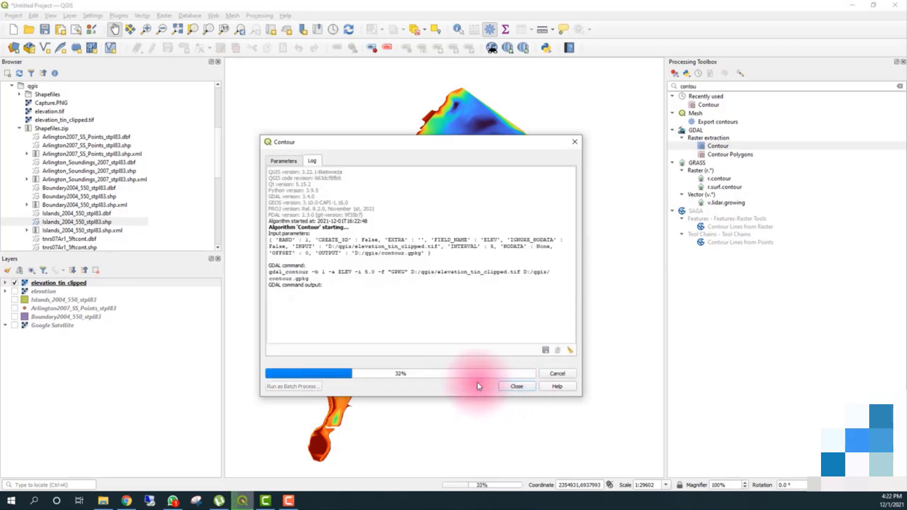
click(517, 386)
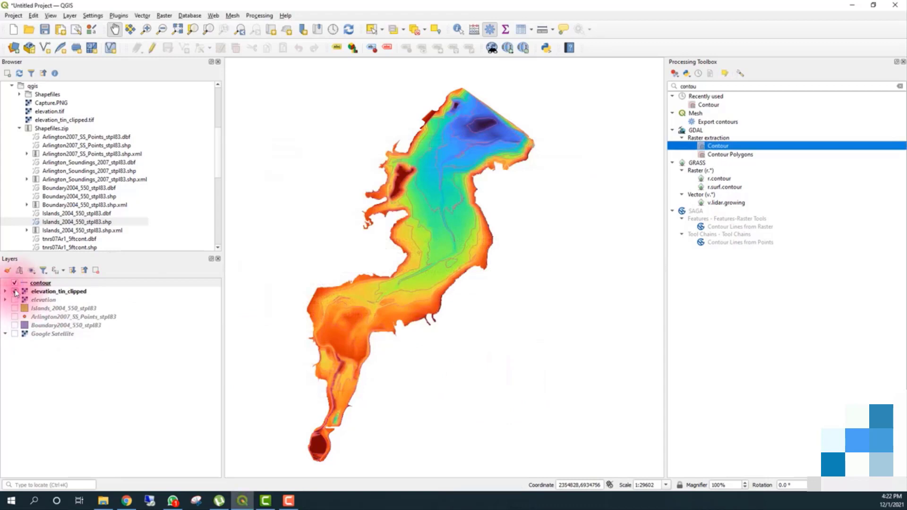
click(15, 291)
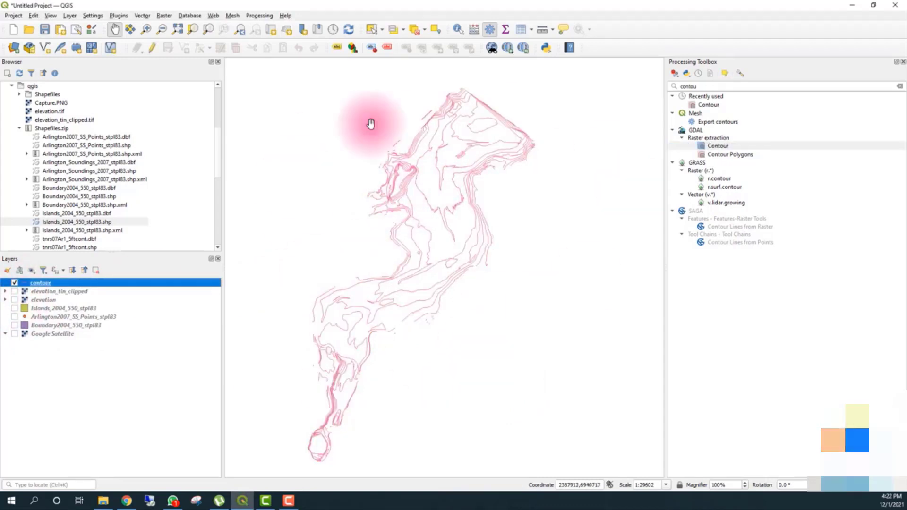
Step: Label the contour layer with single labels from the ELEV field, keeping the Parallel placement mode
click(8, 271)
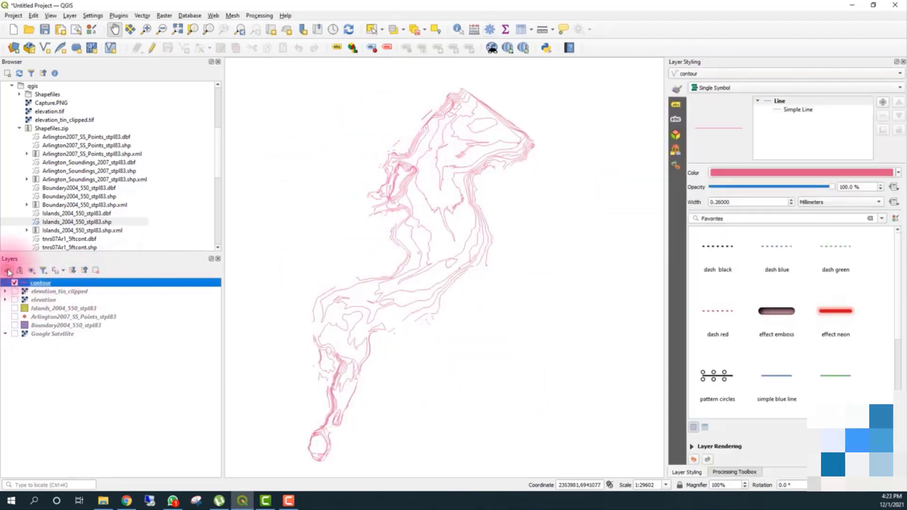
click(676, 105)
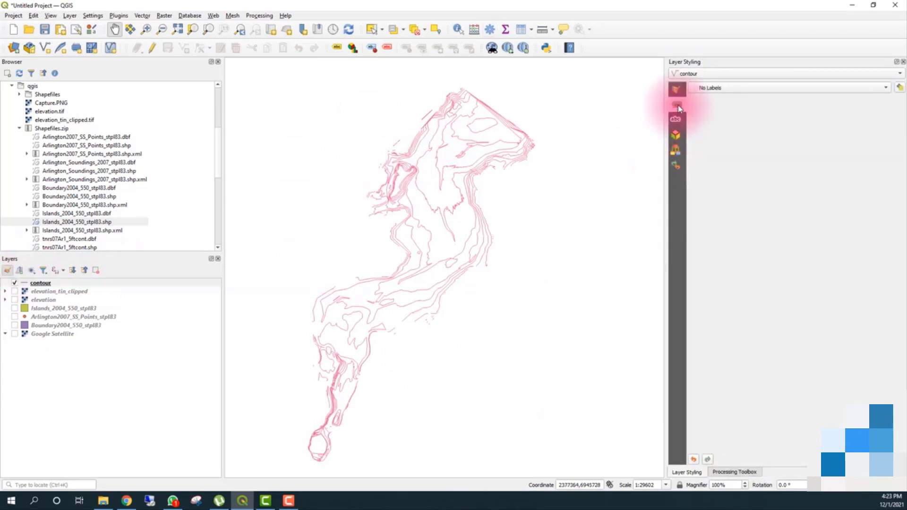
click(790, 87)
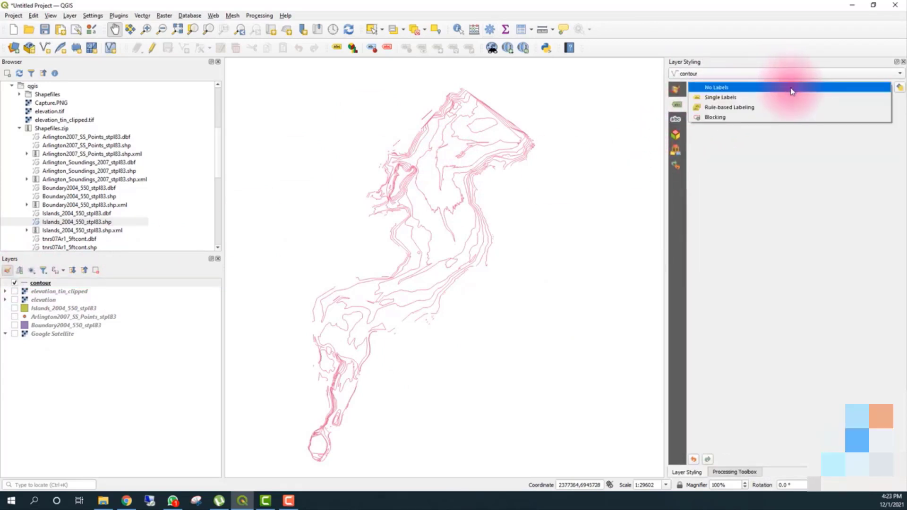
click(787, 96)
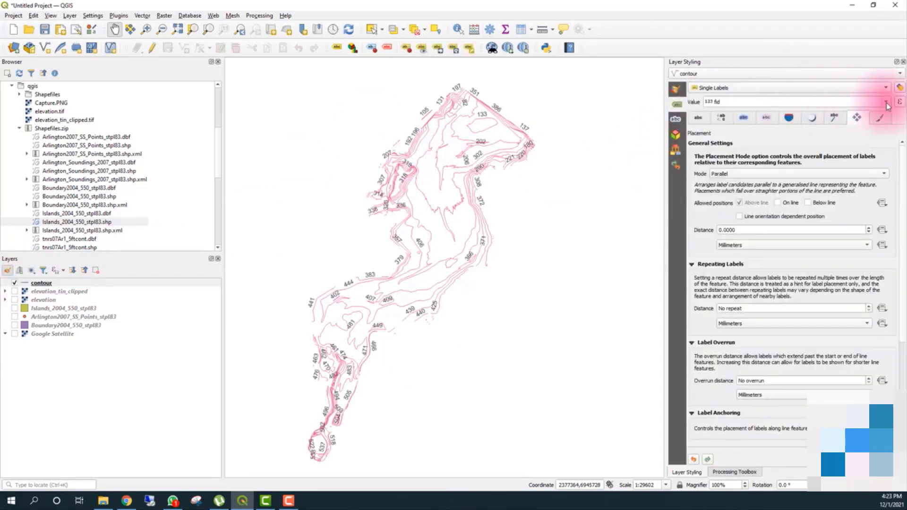
click(886, 102)
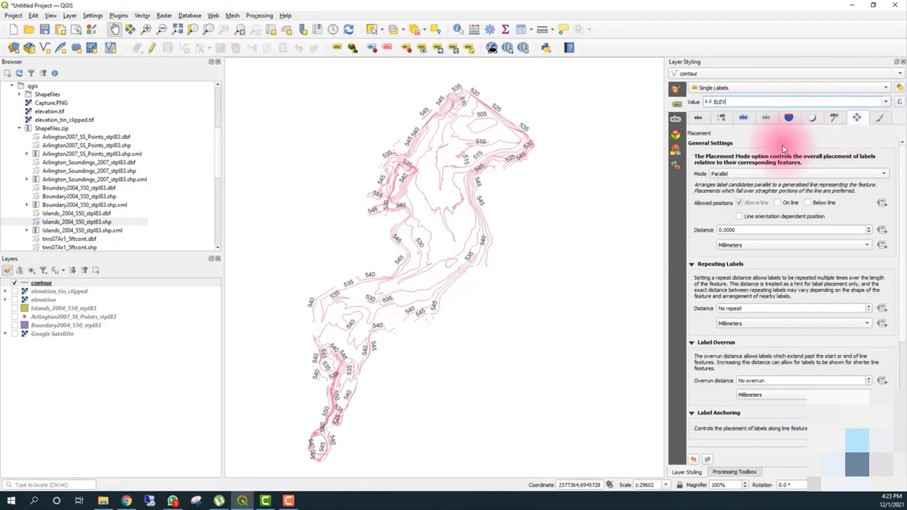
click(769, 174)
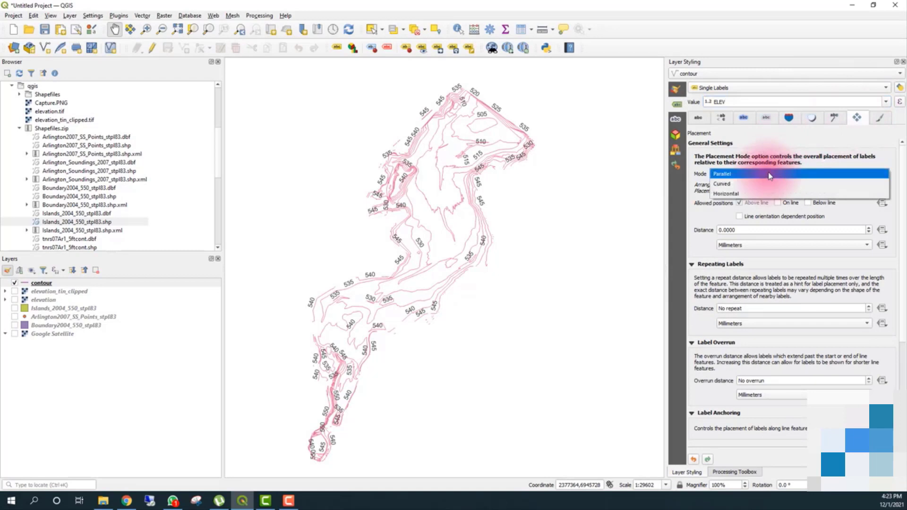
click(733, 175)
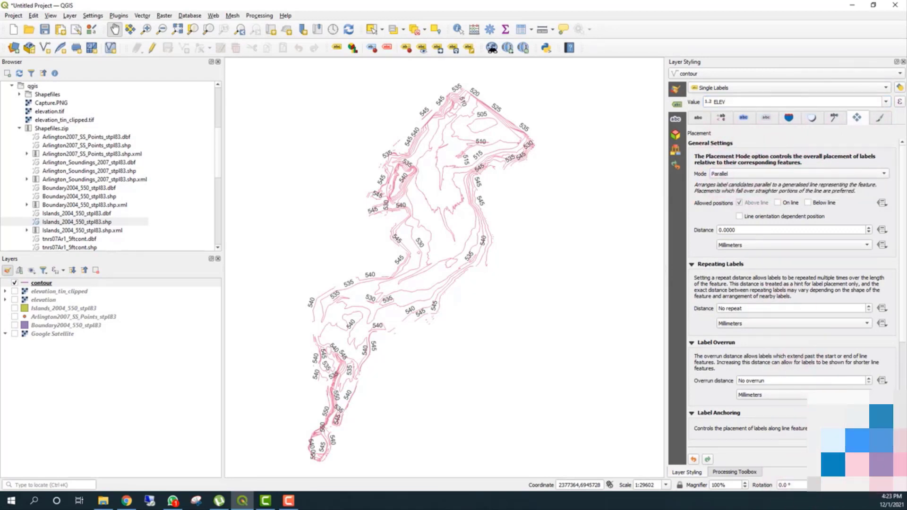
Step: Show the elevation_tin_clipped layer beneath the contours and examine the labelled lines at the lake's northern basin and southern tip
drag(453, 302, 471, 300)
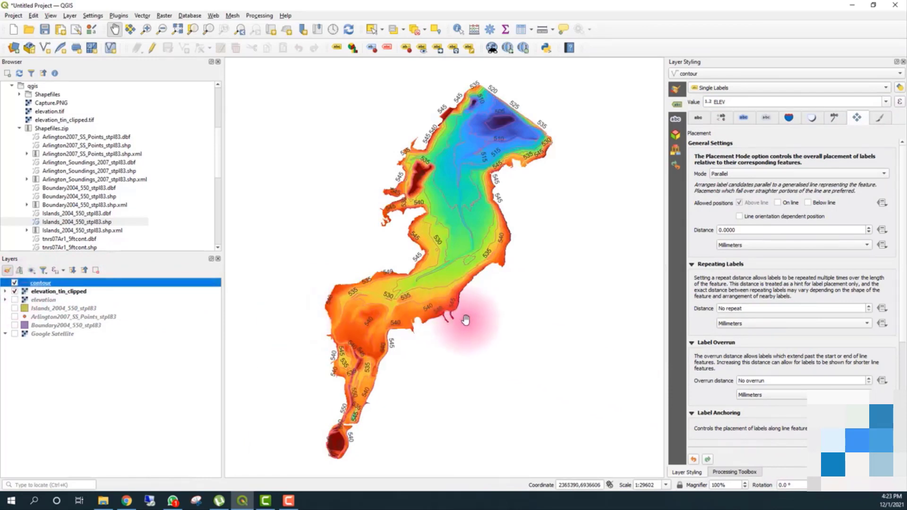
drag(465, 320, 466, 321)
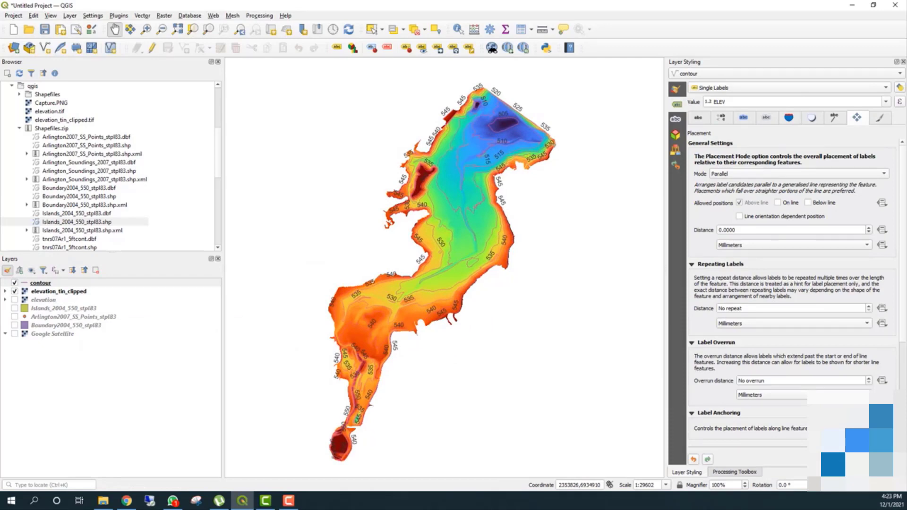
drag(483, 344, 486, 349)
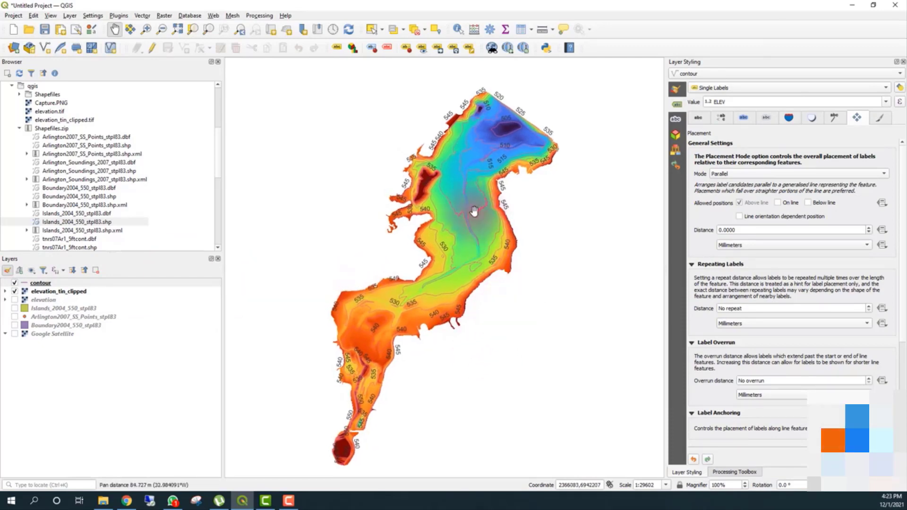
drag(474, 111, 551, 154)
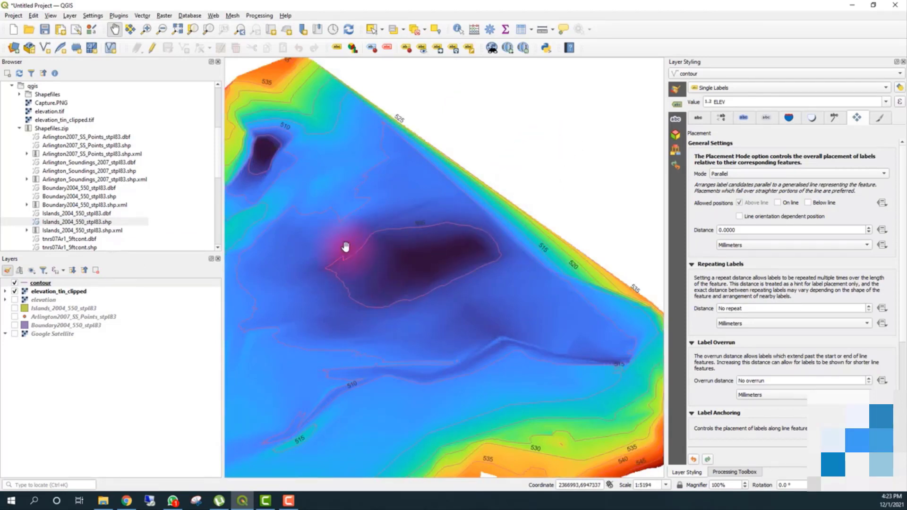
drag(346, 246, 401, 239)
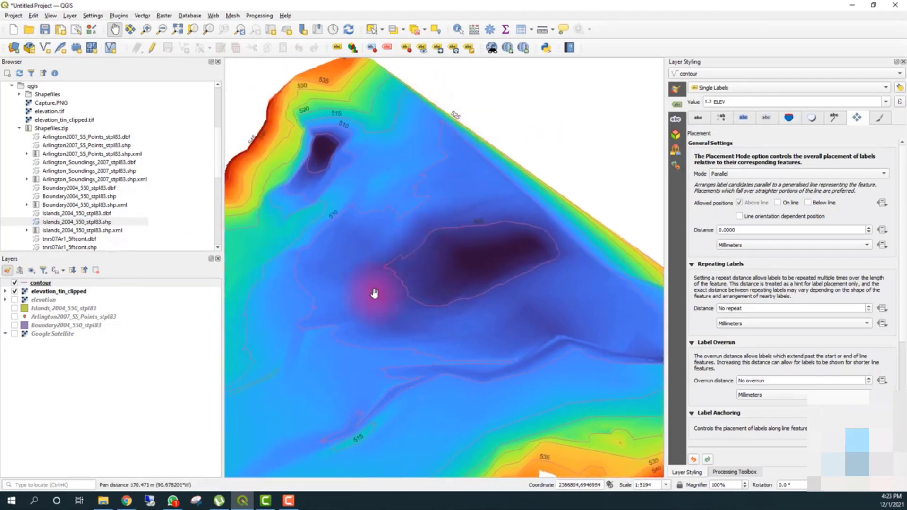
scroll(376, 289, down, 5)
scroll(379, 284, up, 2)
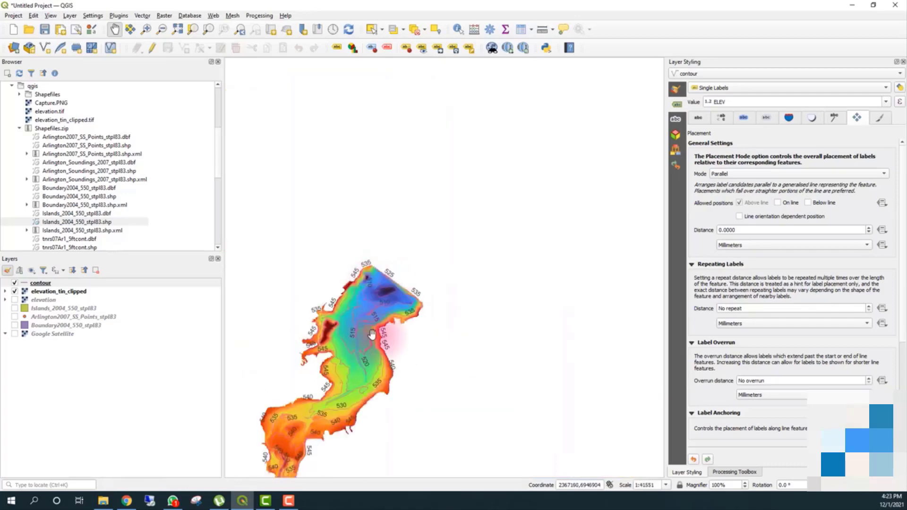
drag(299, 359, 338, 398)
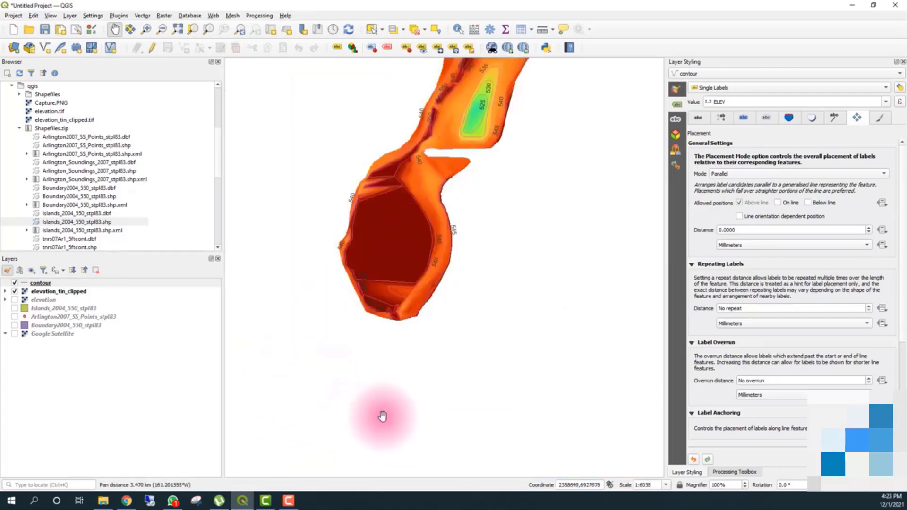
scroll(385, 339, up, 5)
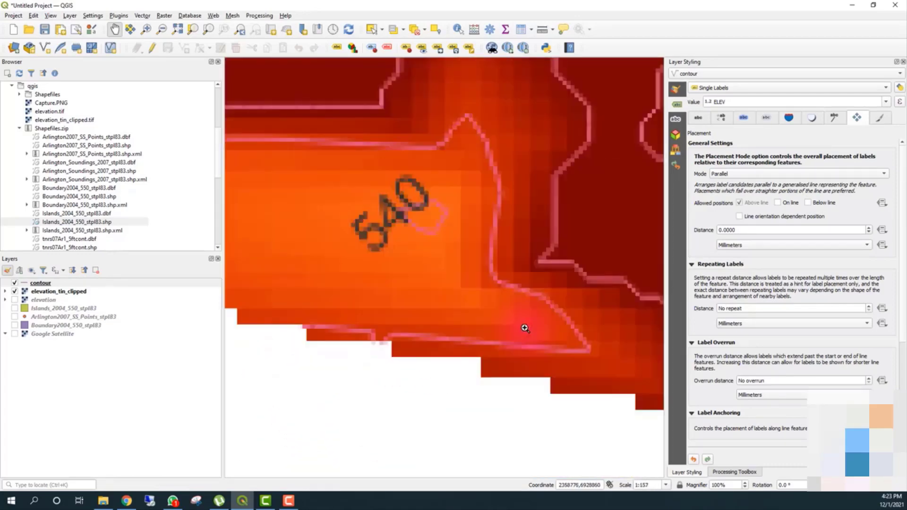
scroll(387, 316, down, 4)
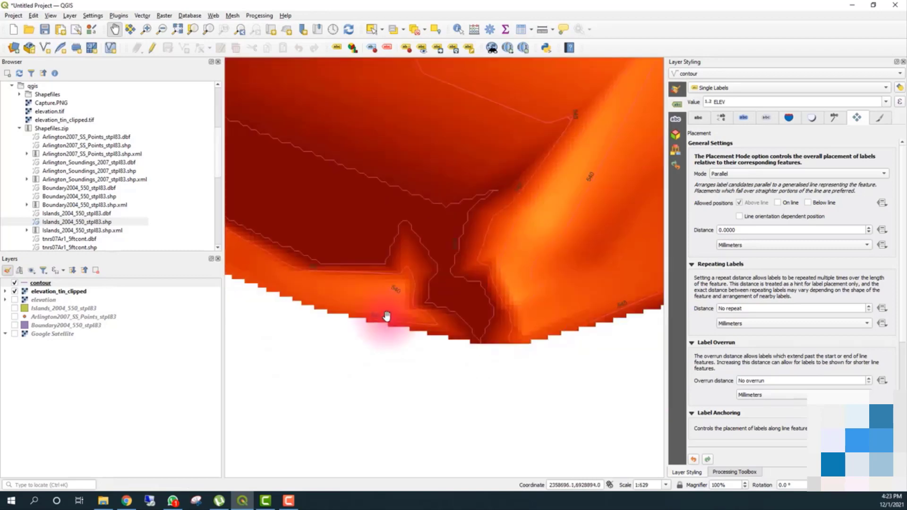
drag(408, 178, 460, 202)
scroll(411, 280, down, 4)
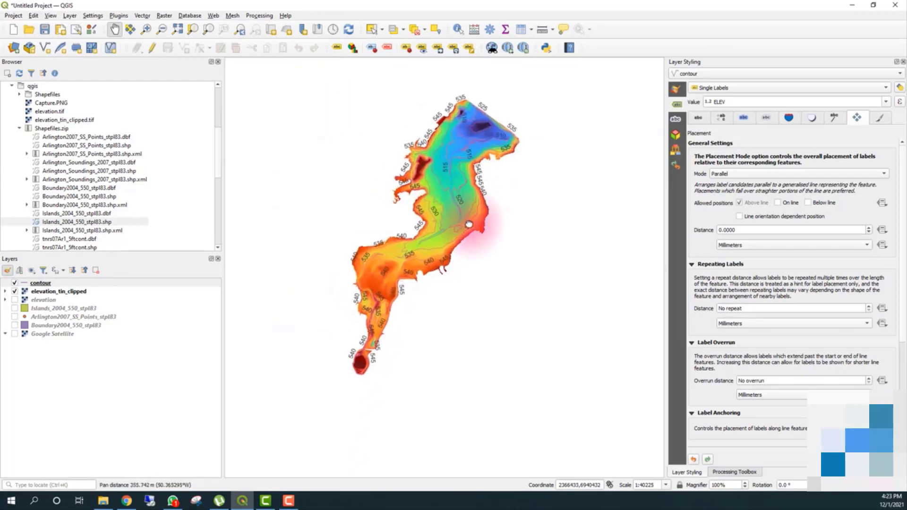
Step: Close the Layer Styling and Processing Toolbox panels to enlarge the map canvas
click(880, 122)
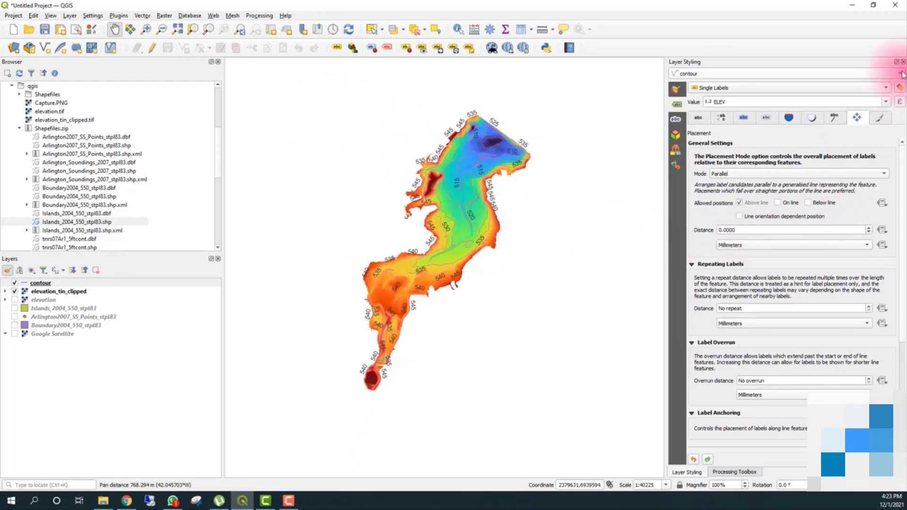
click(903, 62)
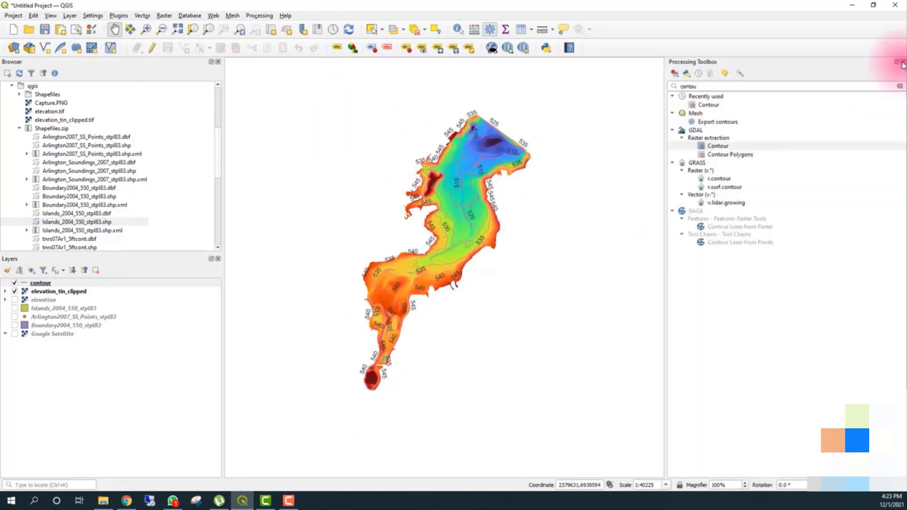
click(904, 62)
Step: Hide elevation_tin_clipped, show the Google Satellite layer and inspect the contours over the lake imagery
drag(709, 233, 684, 274)
scroll(536, 251, up, 1)
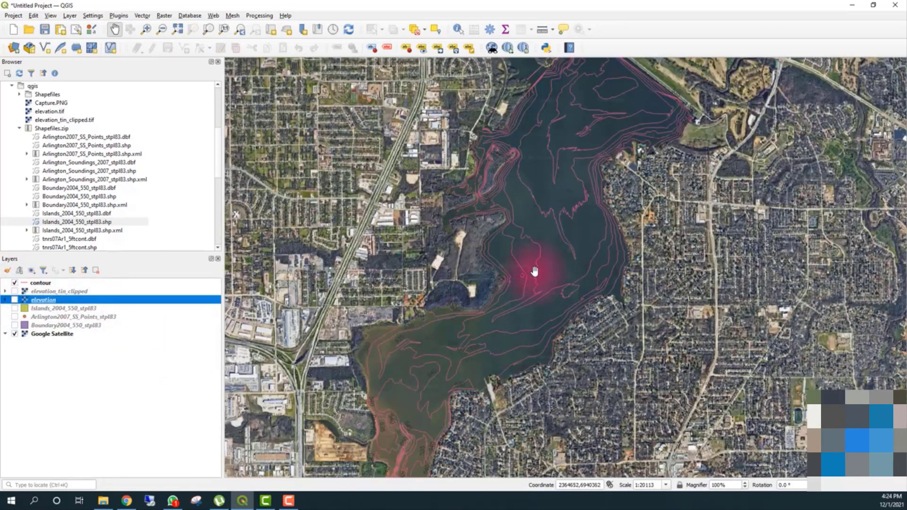
drag(534, 271, 526, 345)
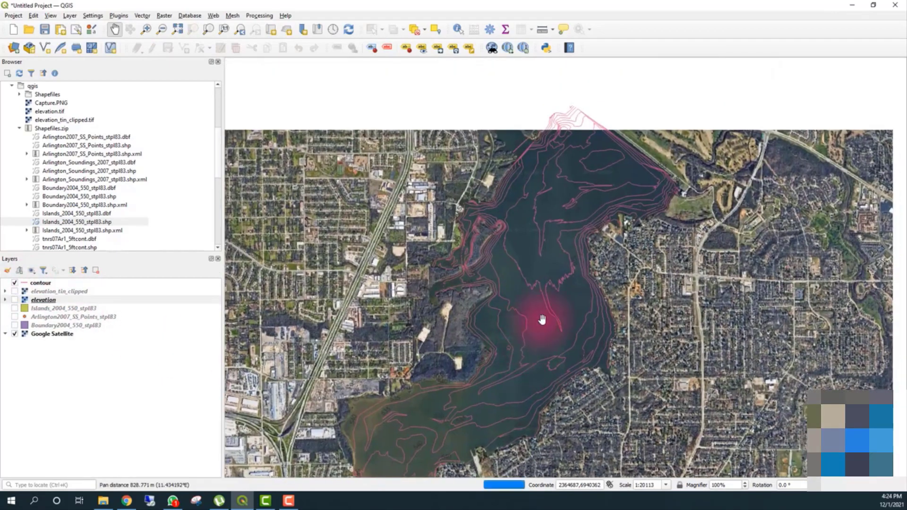